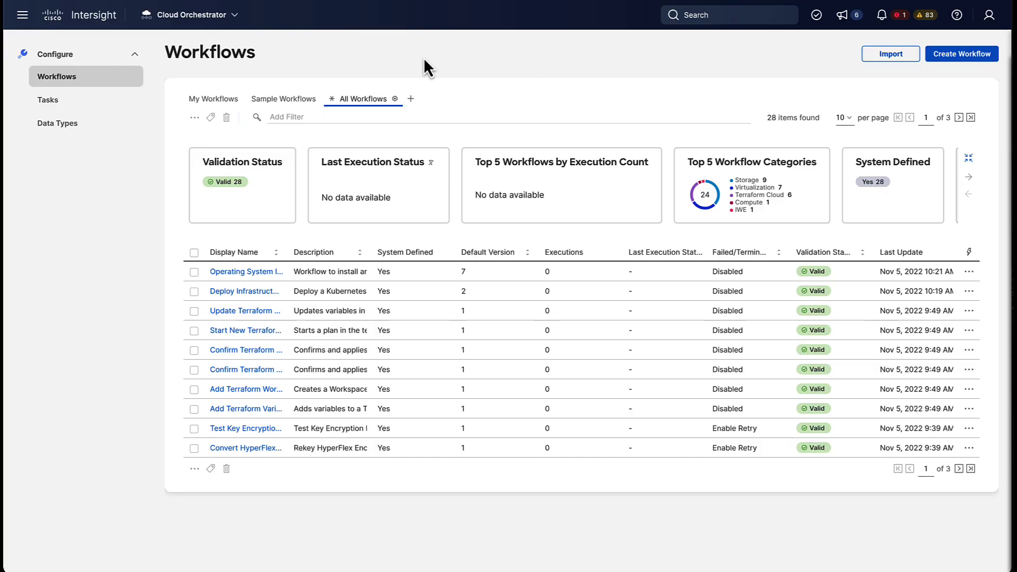
Open the Intersight services list, then close it without switching services.
click(225, 21)
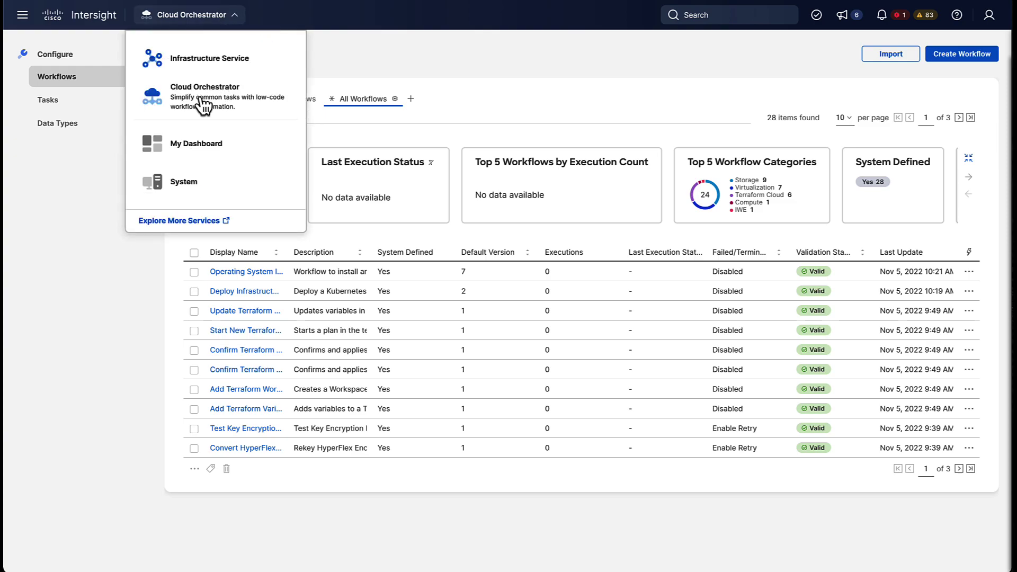
click(334, 62)
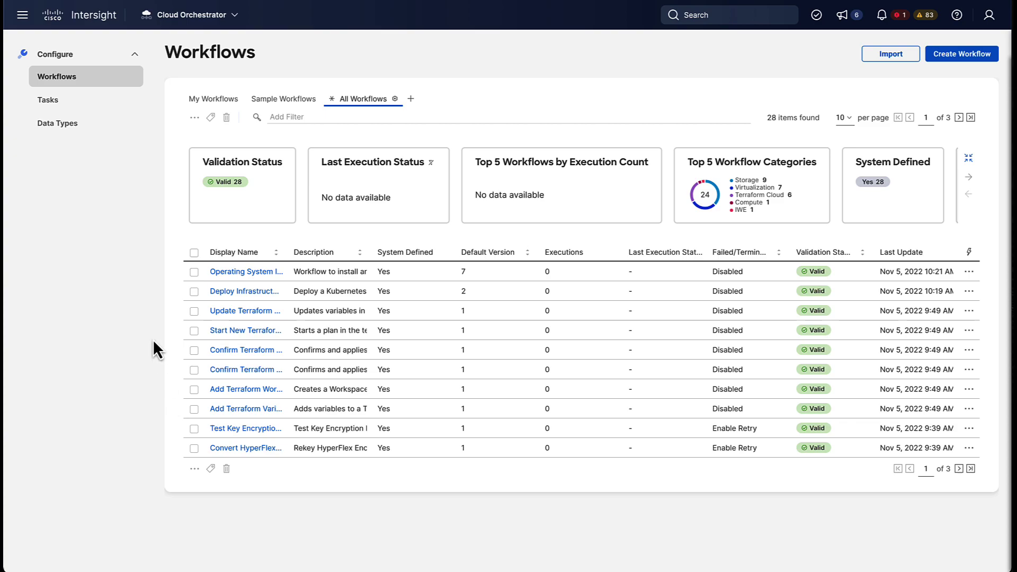
Look through the Tasks and Data Types pages, then return to the Workflows list.
click(61, 100)
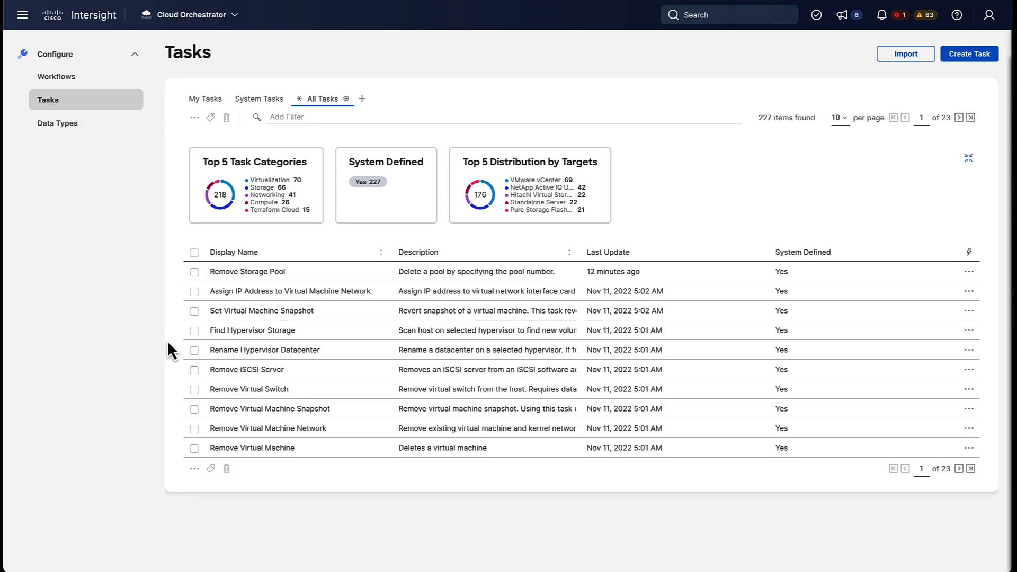
click(100, 127)
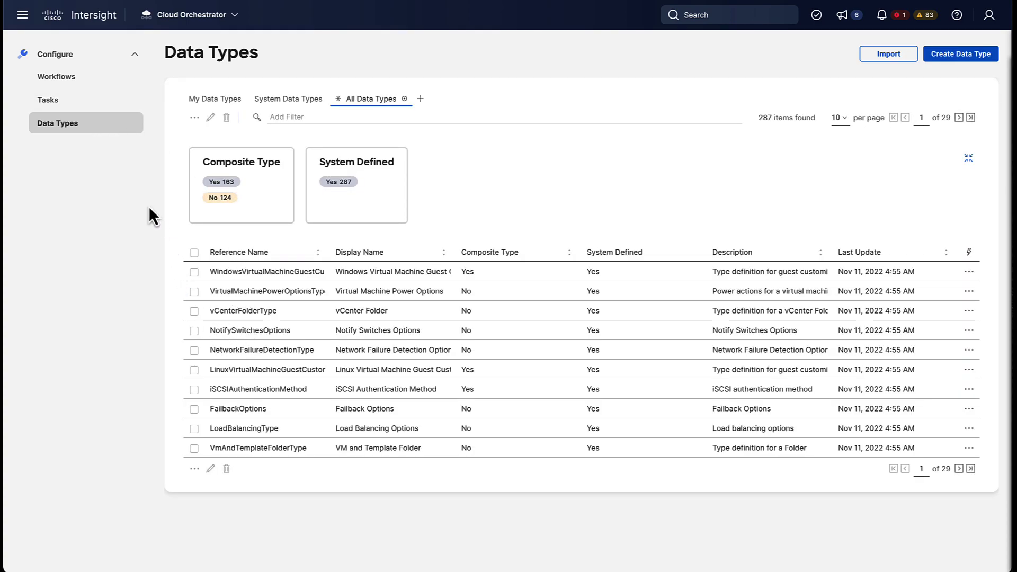
click(109, 78)
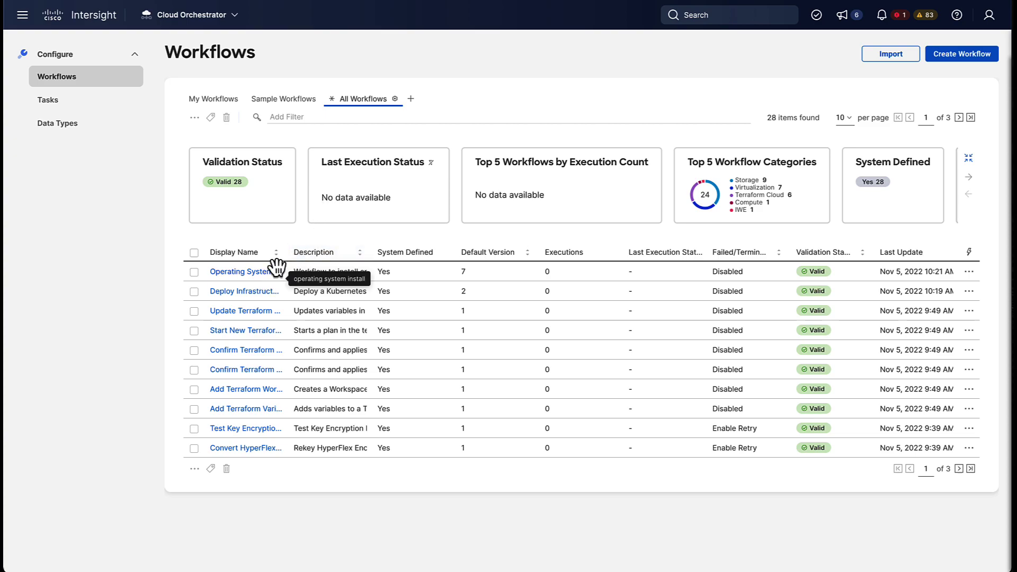
Start a new workflow with display name 'youtube'.
click(931, 54)
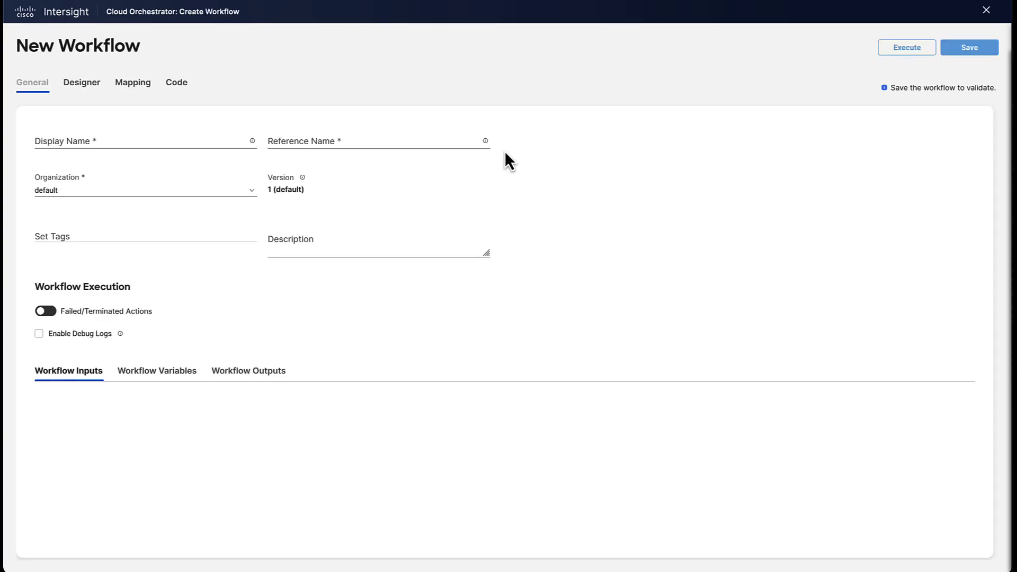
click(150, 141)
text(youtube)
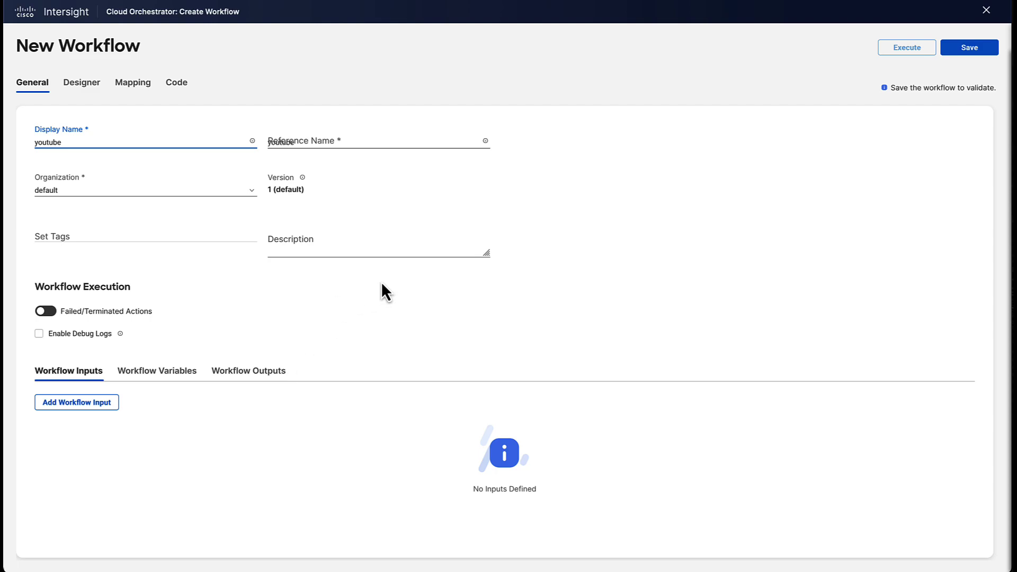
Browse the Tools task catalogue in the workflow Designer.
click(89, 85)
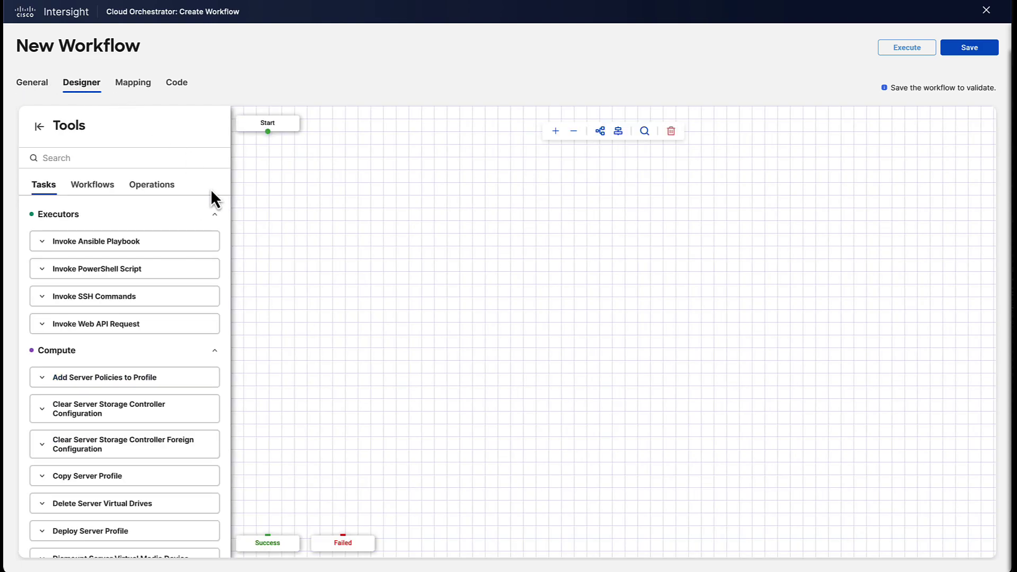
scroll(107, 374, down, 10)
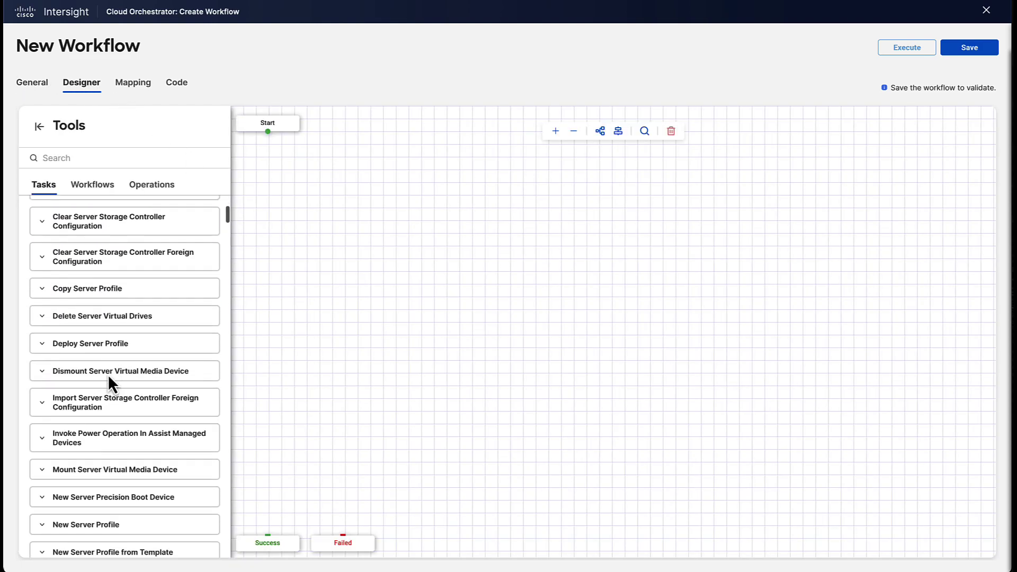
scroll(107, 374, down, 10)
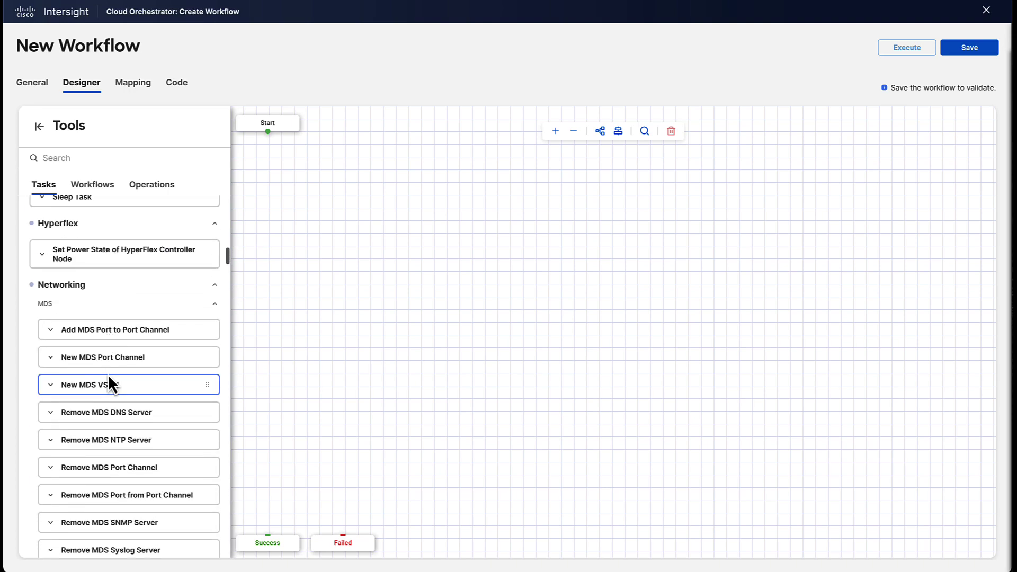
scroll(88, 319, down, 10)
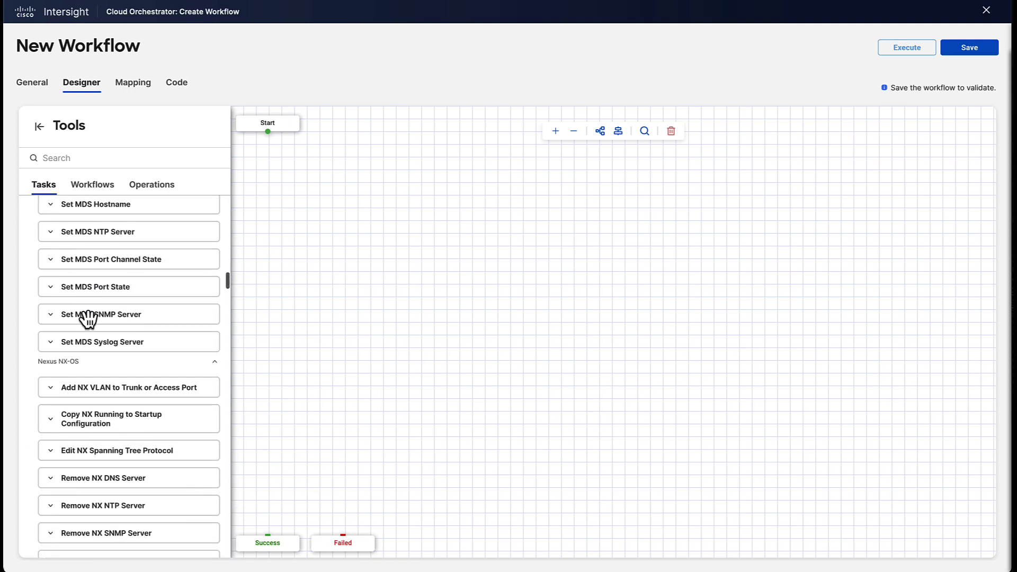
scroll(88, 319, down, 10)
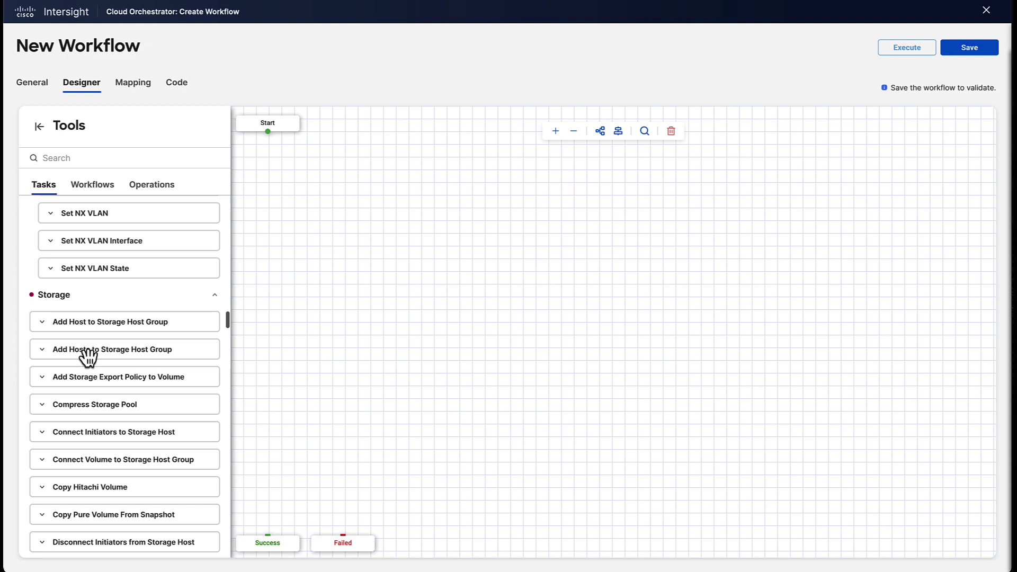
scroll(88, 358, down, 10)
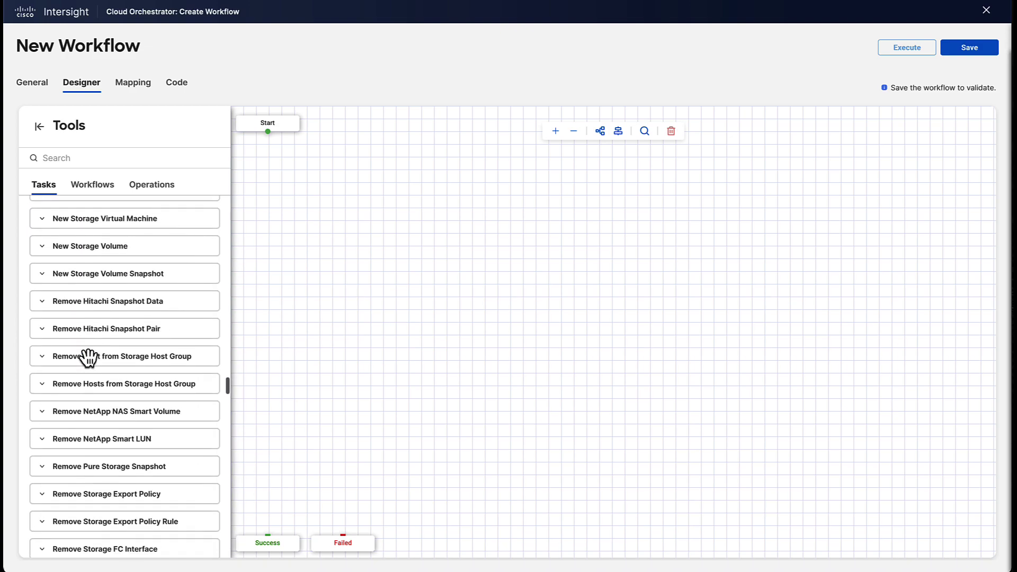
scroll(88, 357, down, 8)
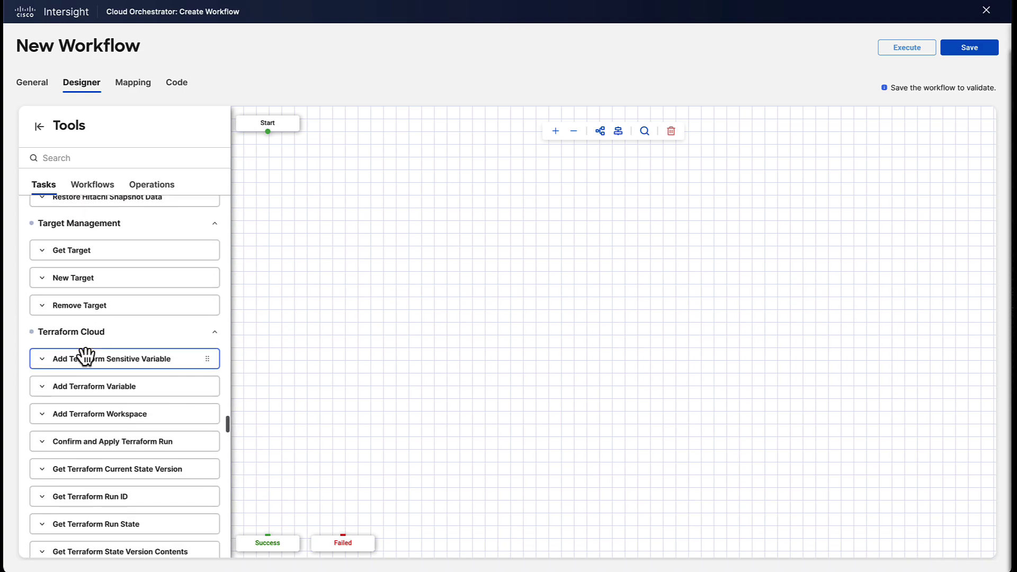
scroll(99, 351, down, 10)
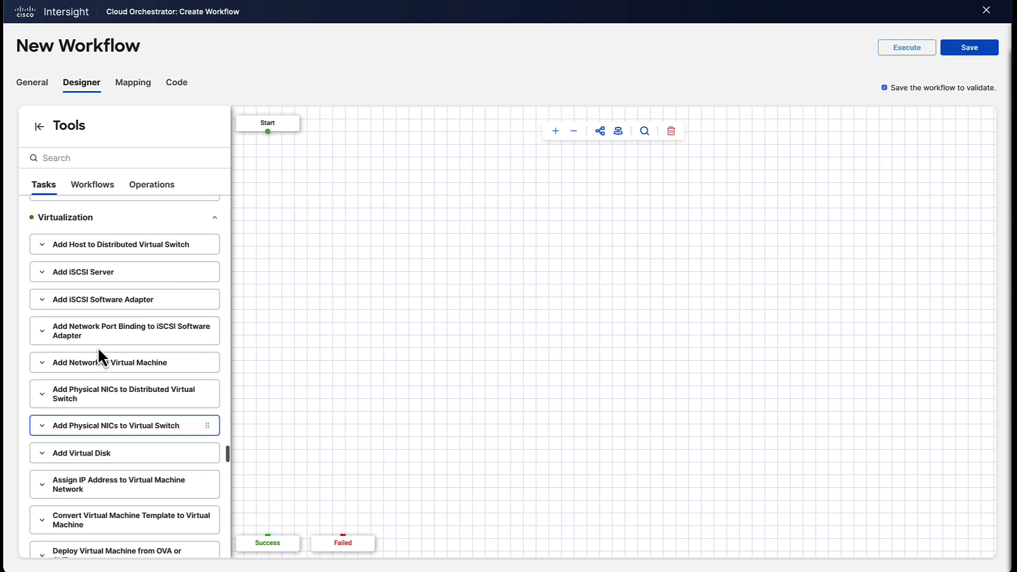
scroll(97, 317, down, 20)
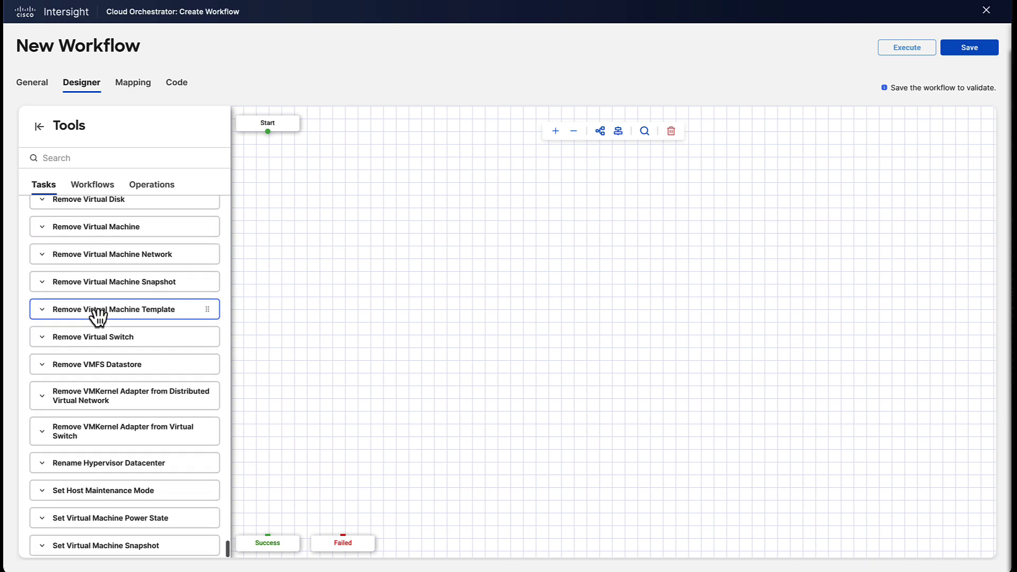
scroll(97, 317, up, 12)
scroll(97, 317, up, 20)
scroll(97, 317, down, 5)
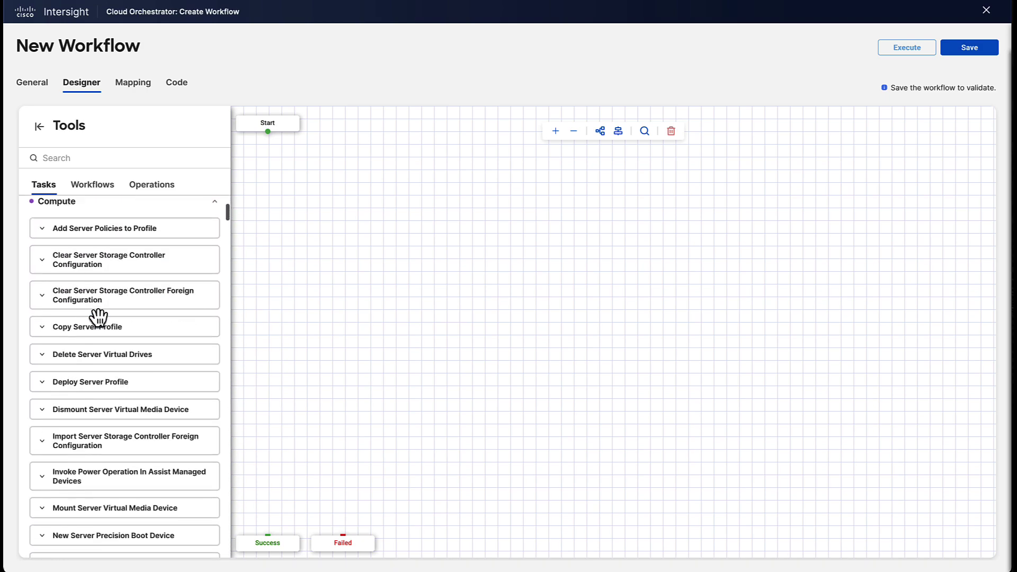
scroll(97, 317, down, 3)
Insert a 'template' search result, New Server Profile from Template, after Start, then auto-align the graph.
click(76, 158)
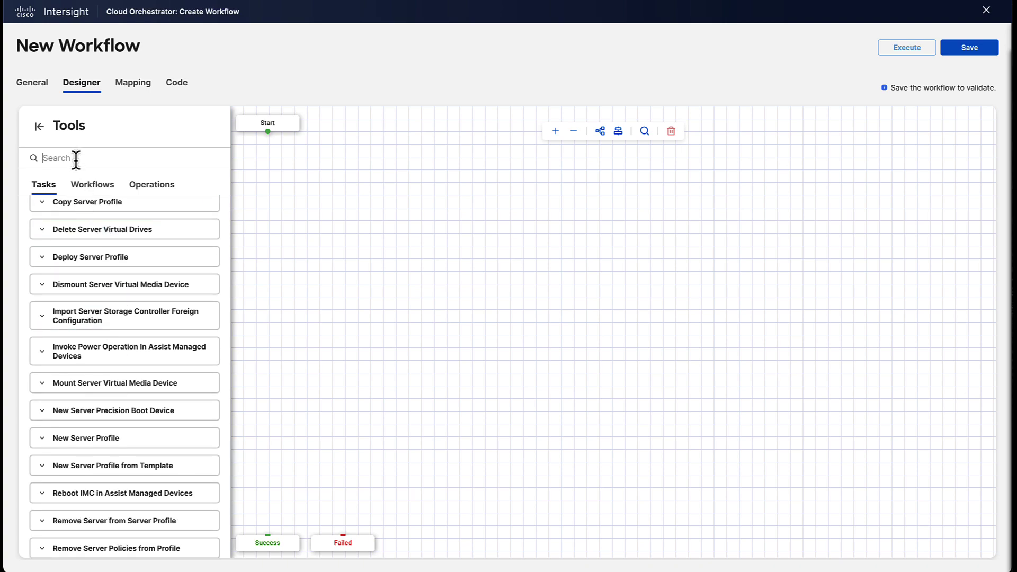
text(template)
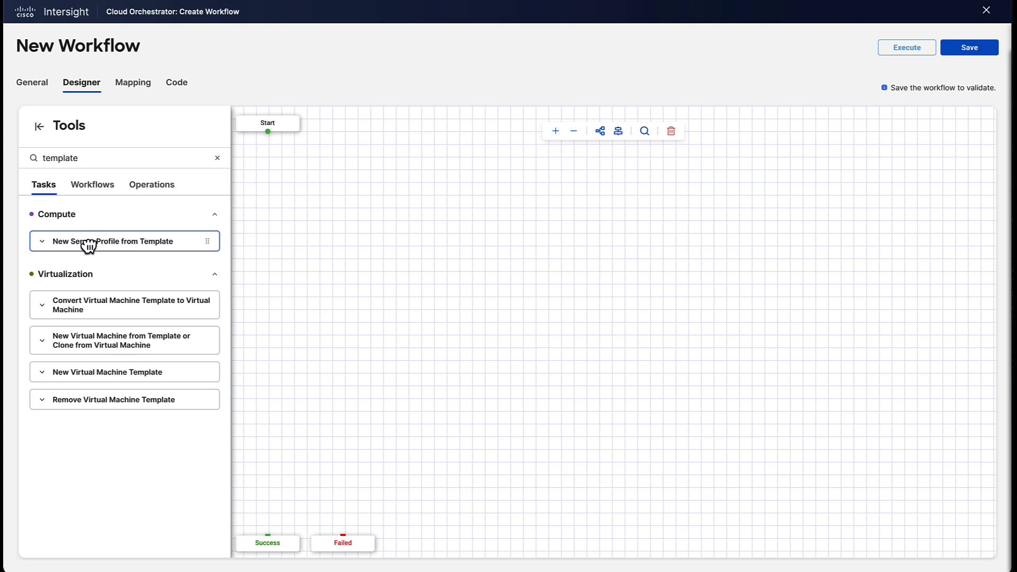
drag(86, 243, 323, 238)
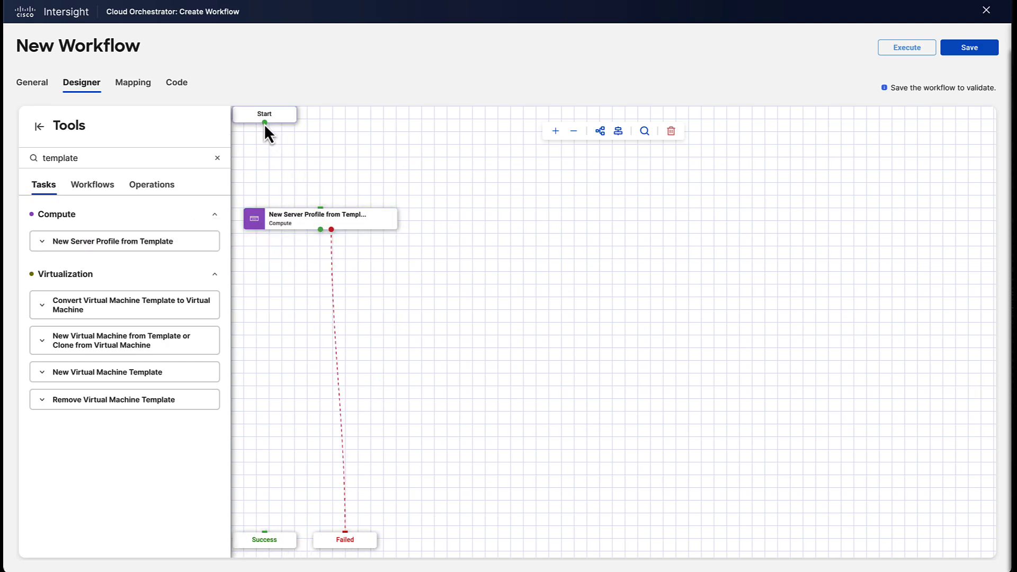
drag(264, 122, 270, 539)
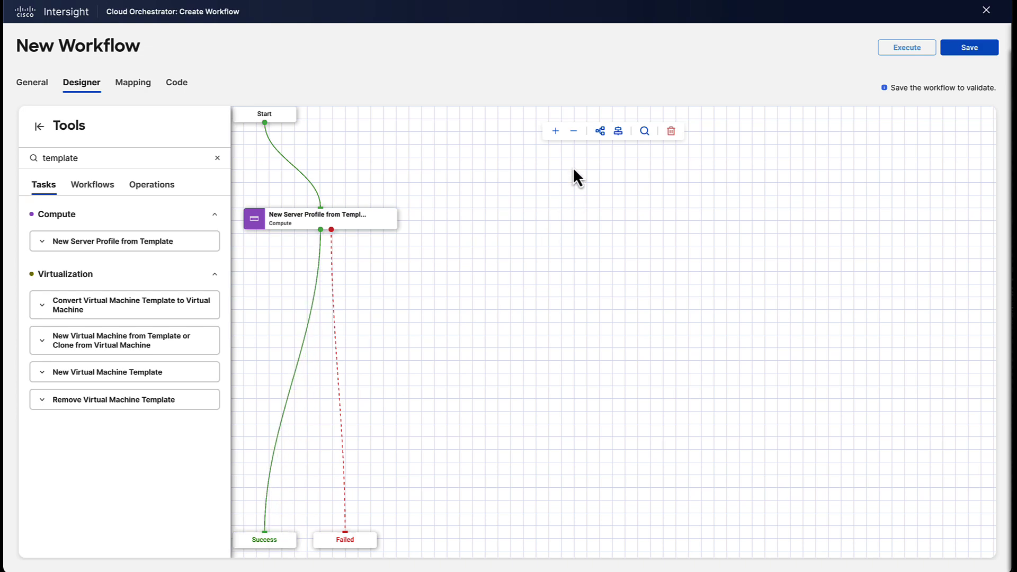
click(600, 130)
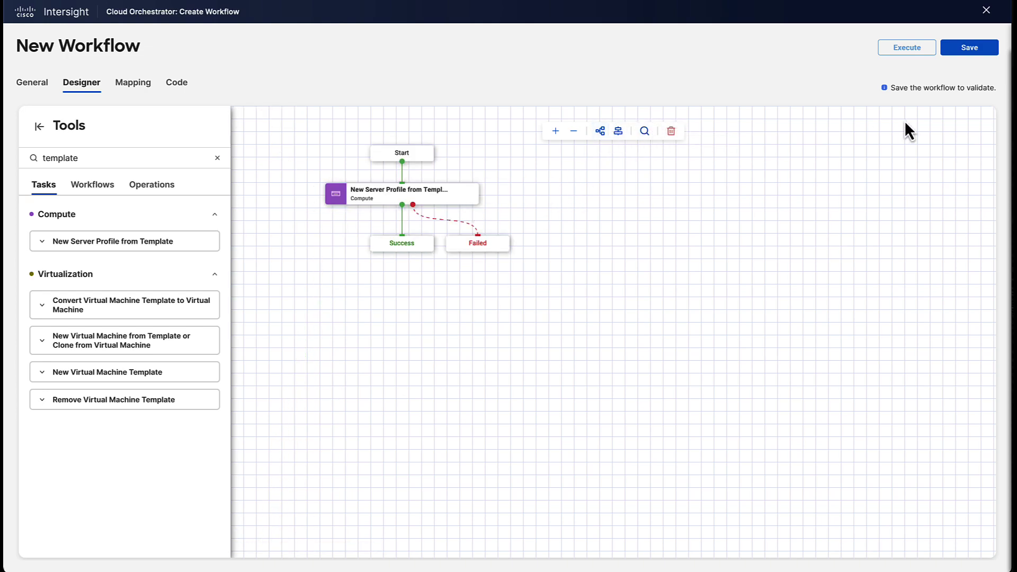
Save the youtube workflow and review its one reported error.
click(948, 51)
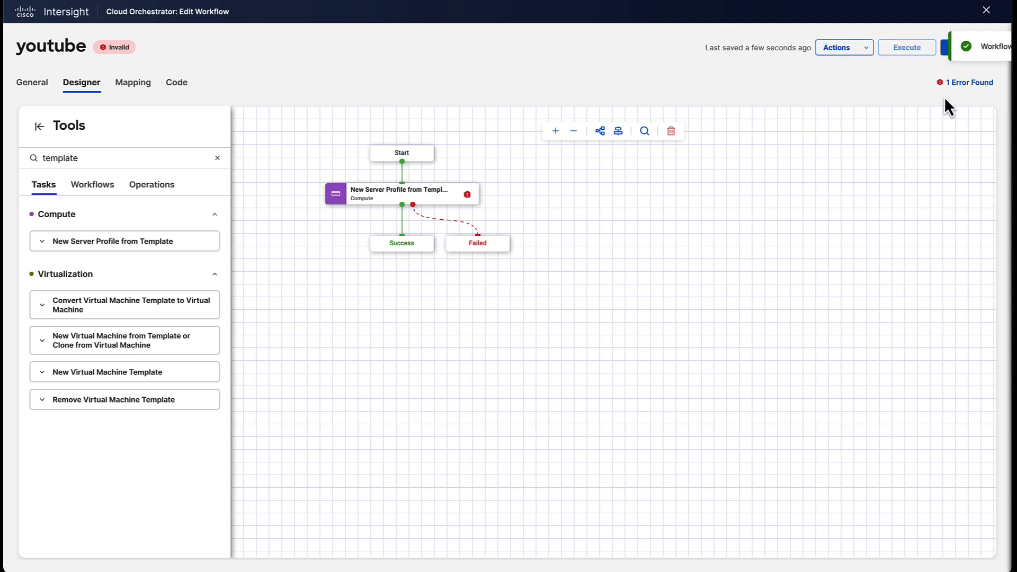
click(954, 84)
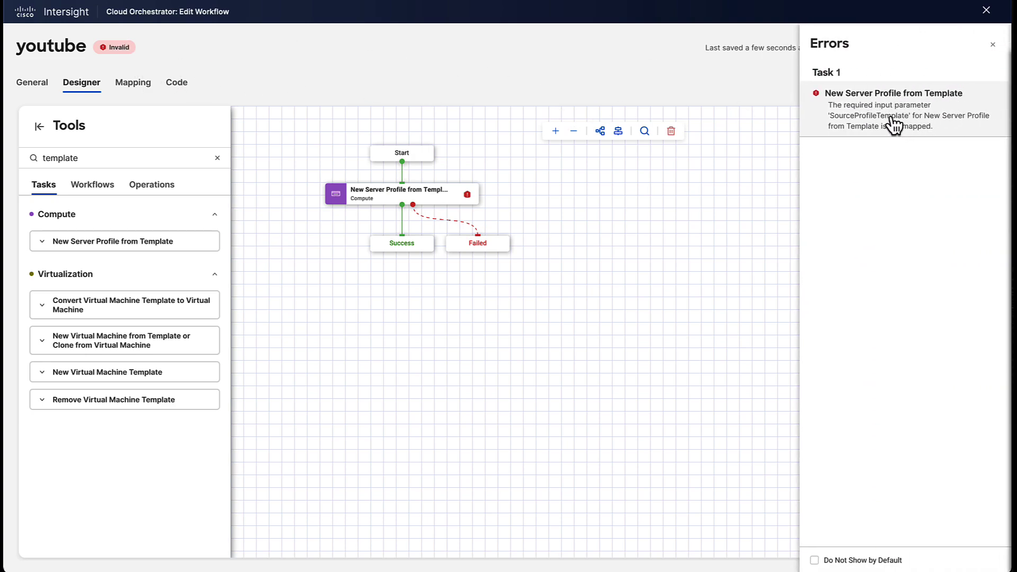
click(995, 49)
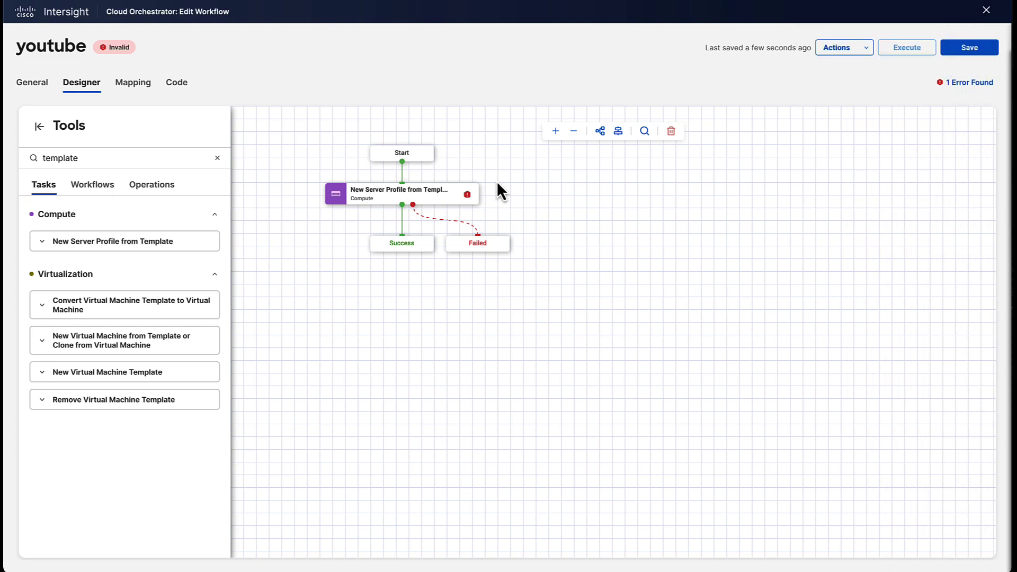
Map the task's Source Profile Template input to the static template 'test'.
click(453, 190)
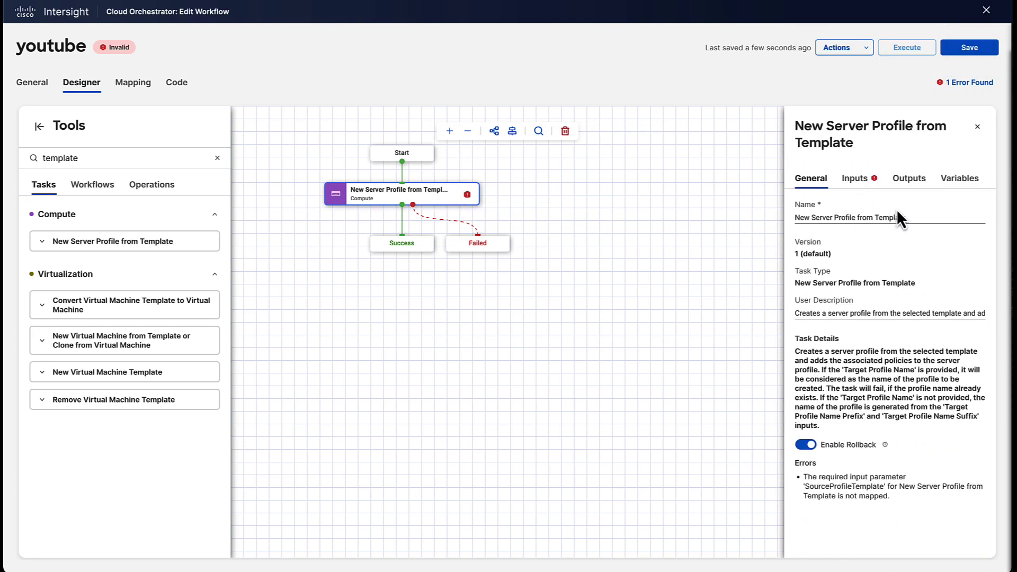
click(856, 179)
click(982, 224)
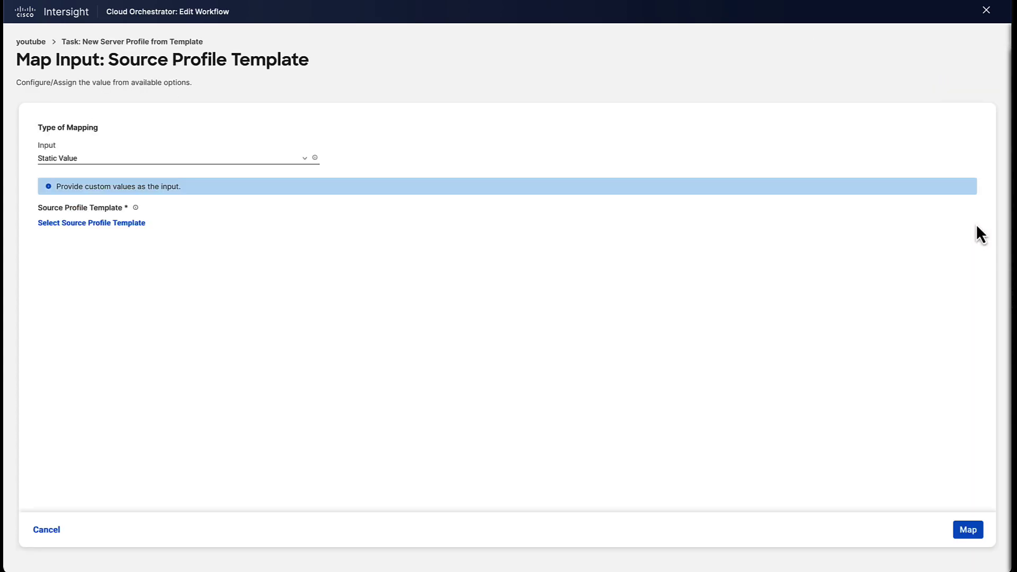
click(113, 234)
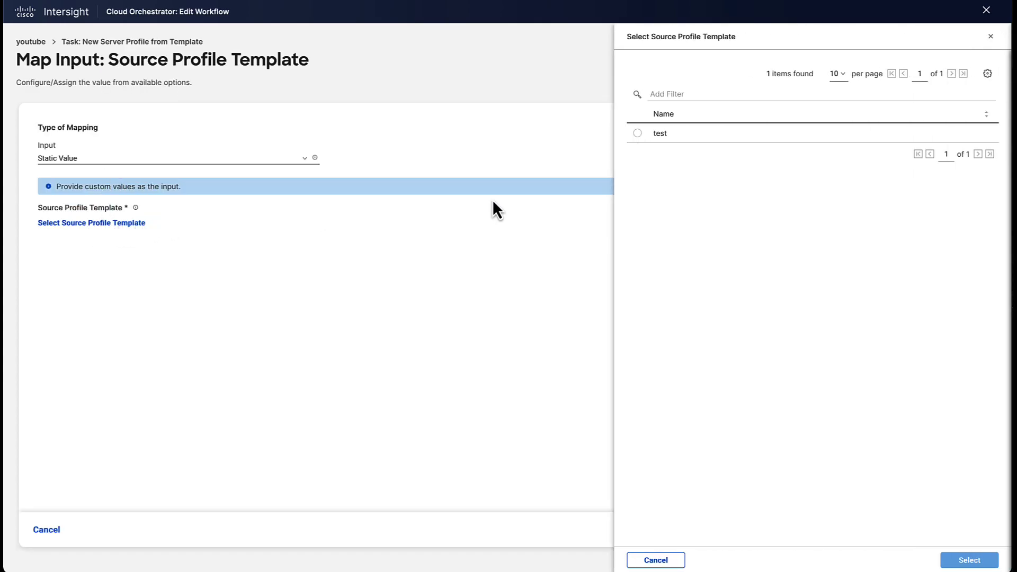
click(637, 133)
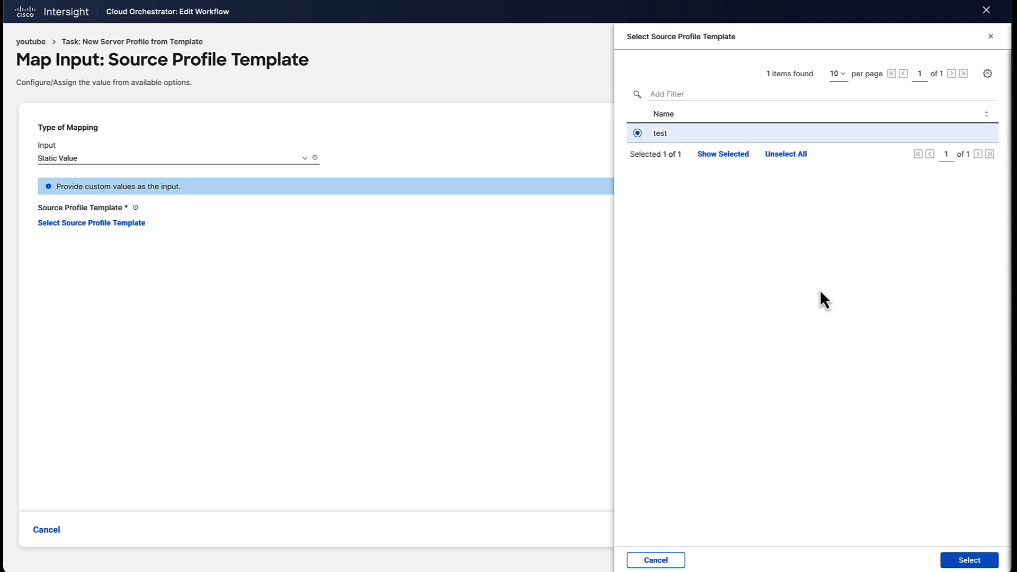
click(952, 560)
click(964, 536)
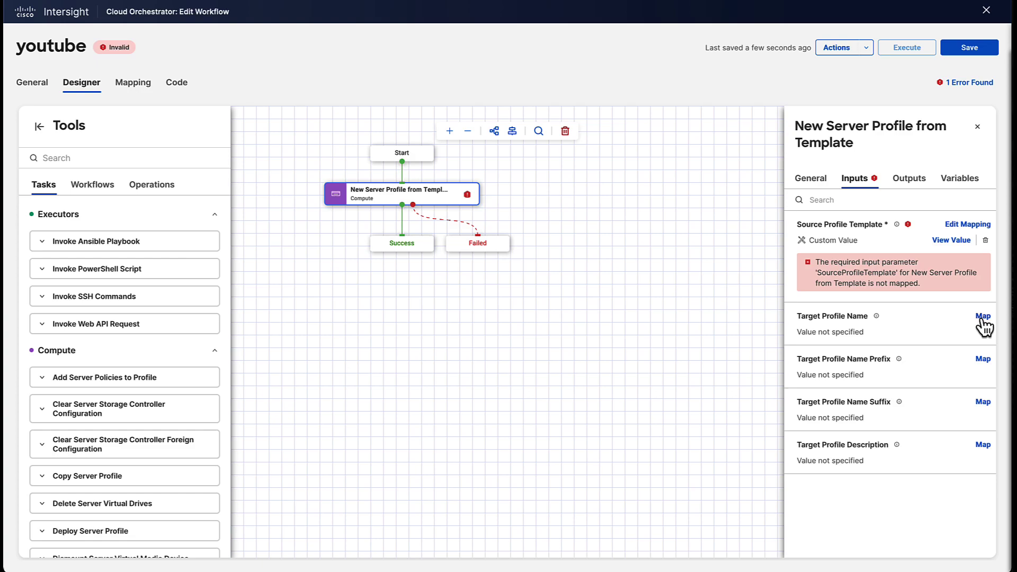
Map Target Profile Name directly to a new required Target Profile Name workflow input and save.
click(982, 317)
click(152, 168)
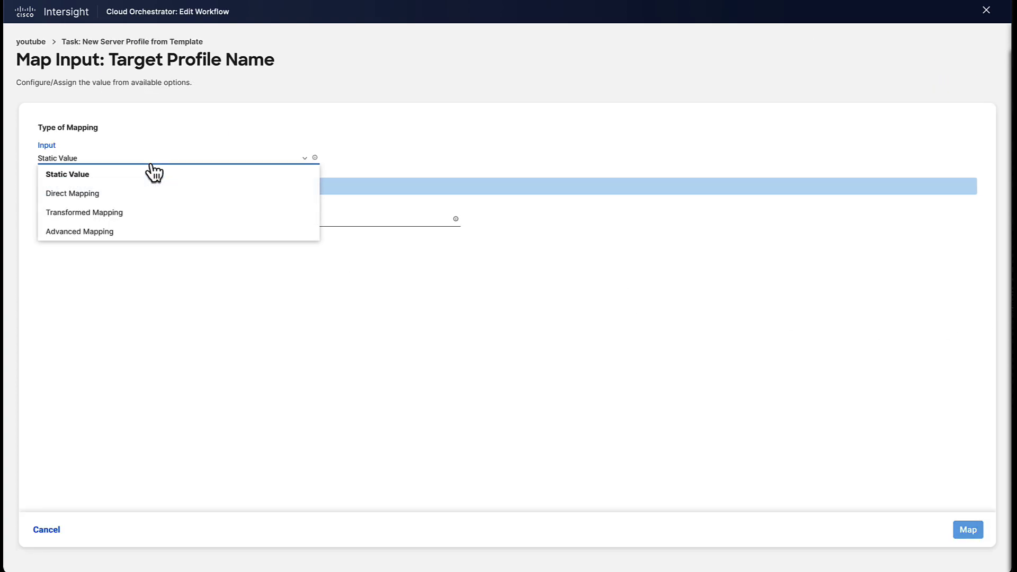
click(141, 192)
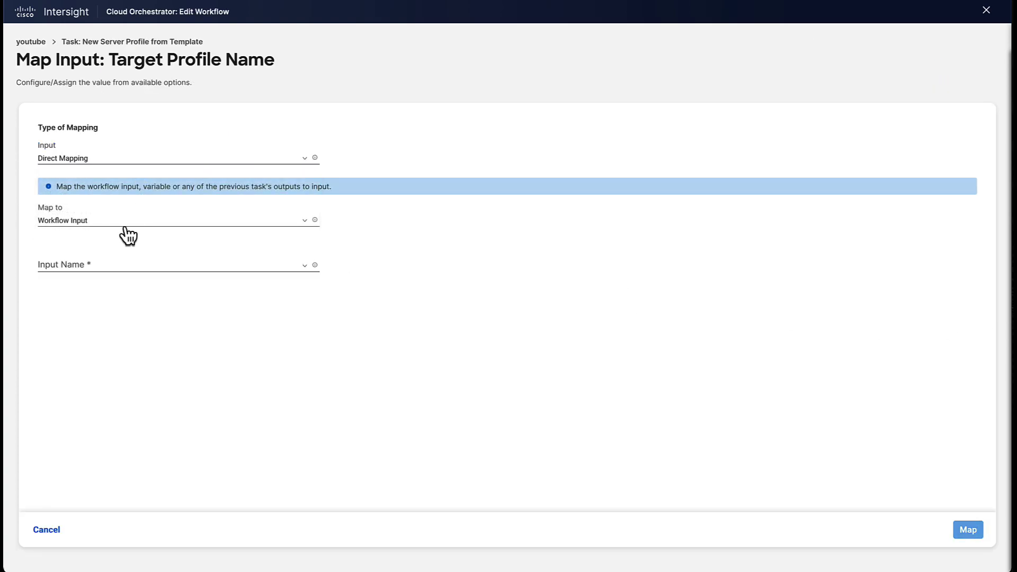
click(126, 221)
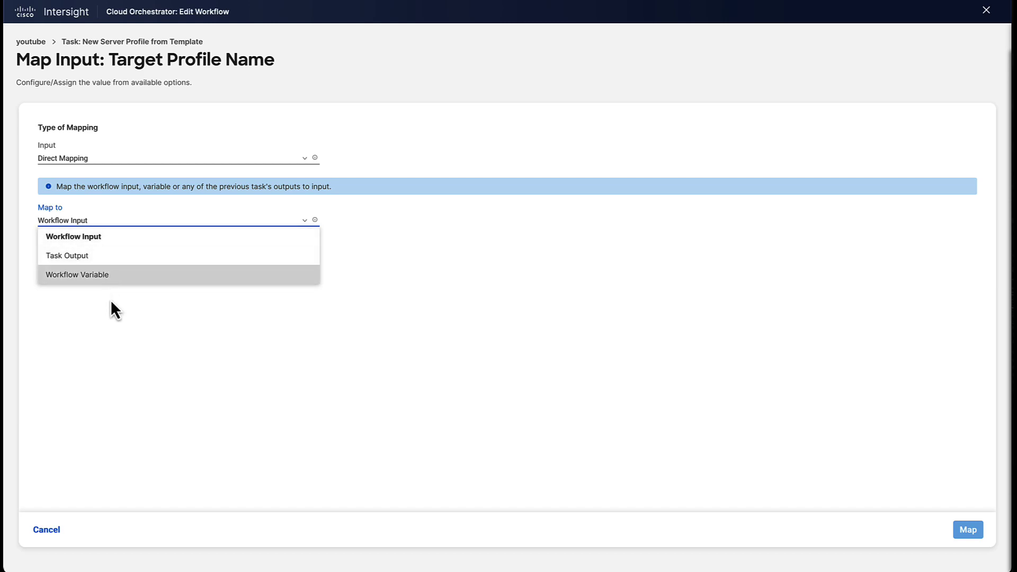
click(104, 237)
click(98, 274)
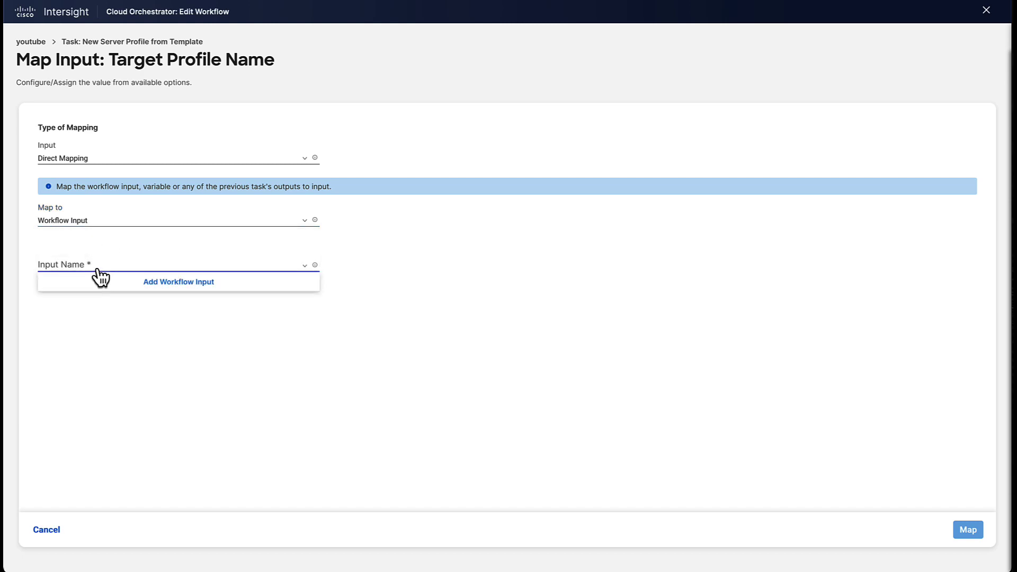
click(112, 284)
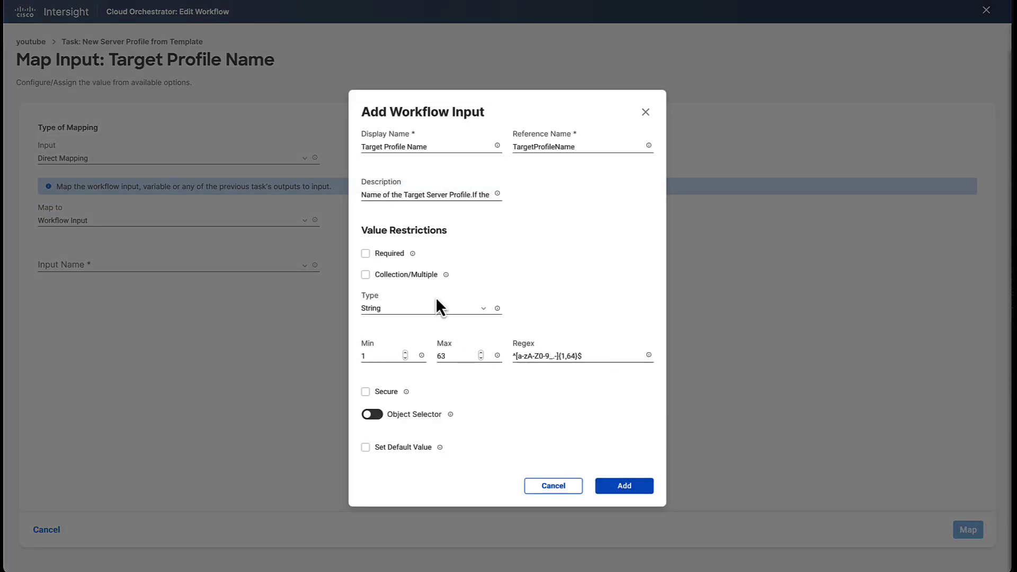
click(392, 256)
click(605, 485)
click(968, 530)
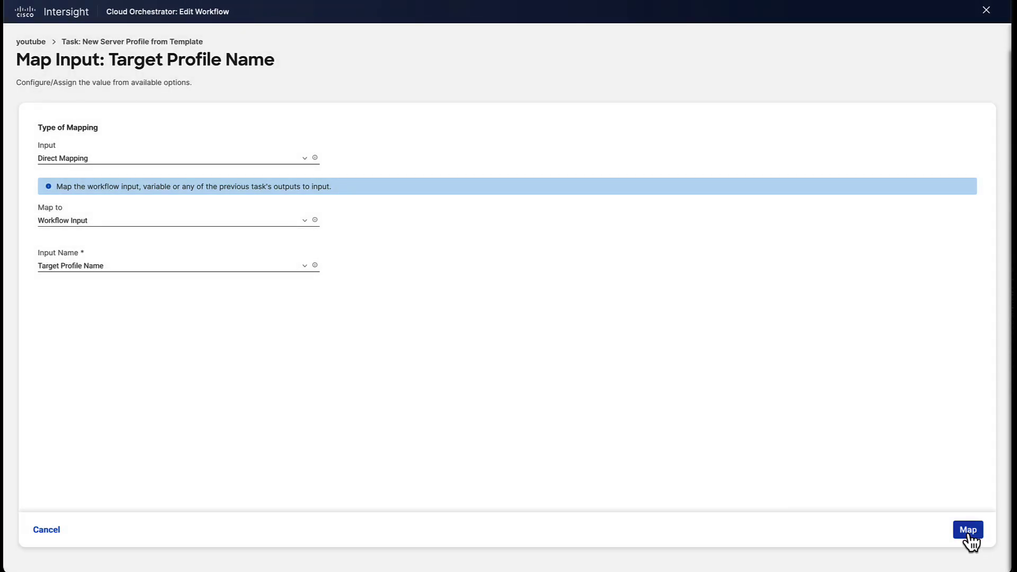
click(956, 50)
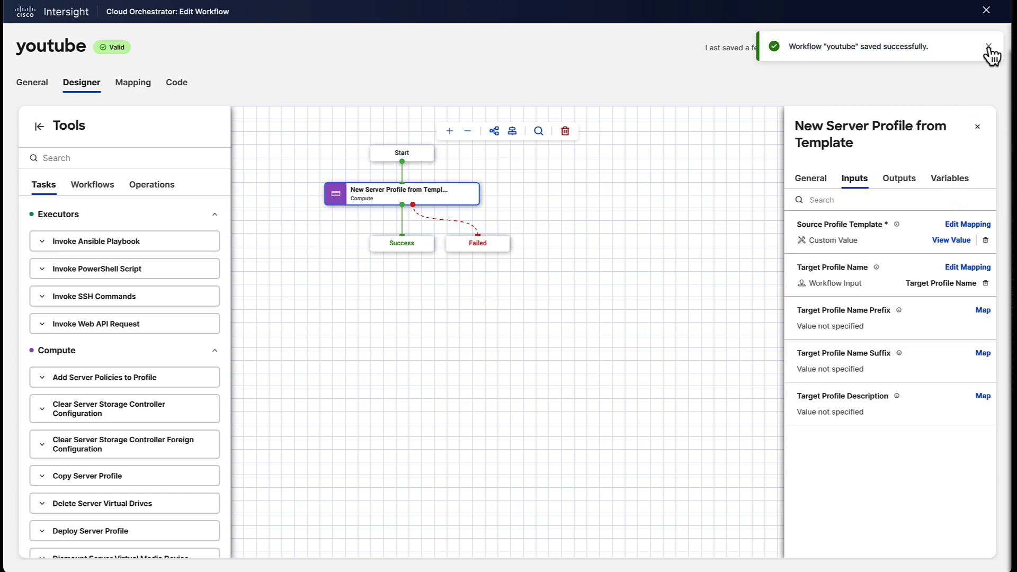
click(988, 46)
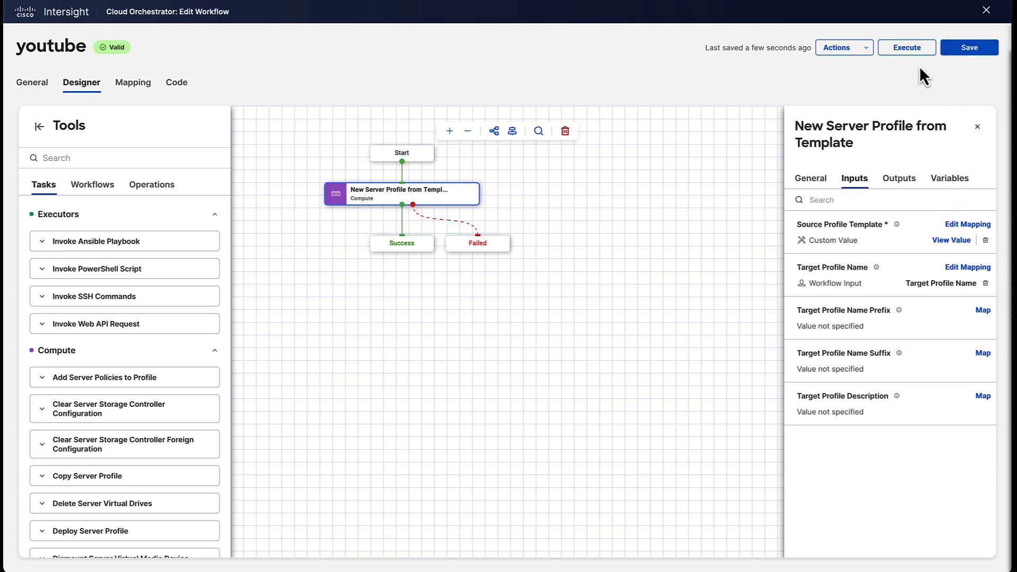
Execute the youtube workflow with Target Profile Name 'y'.
click(893, 60)
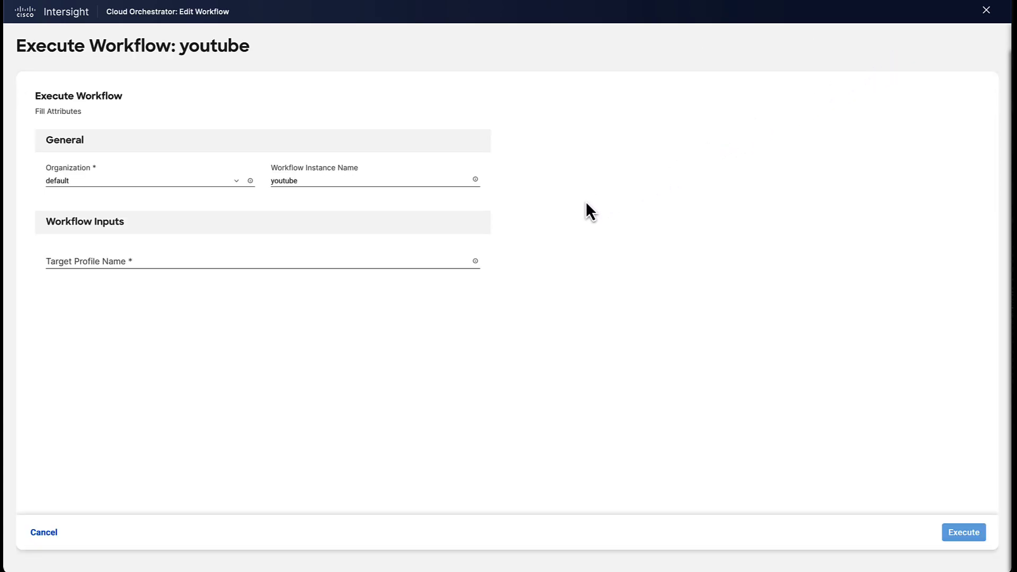
click(274, 262)
text(youtube)
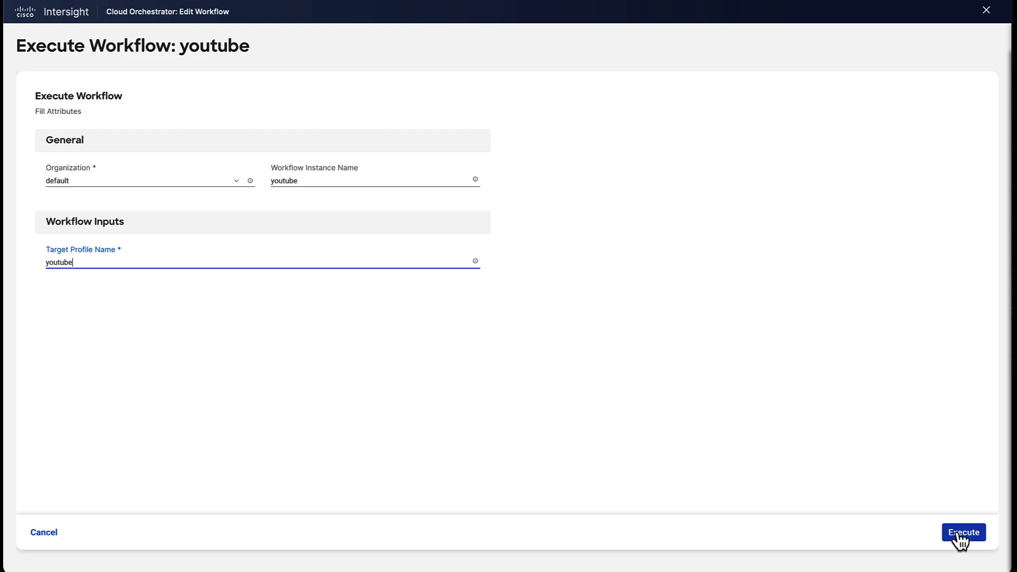
click(959, 534)
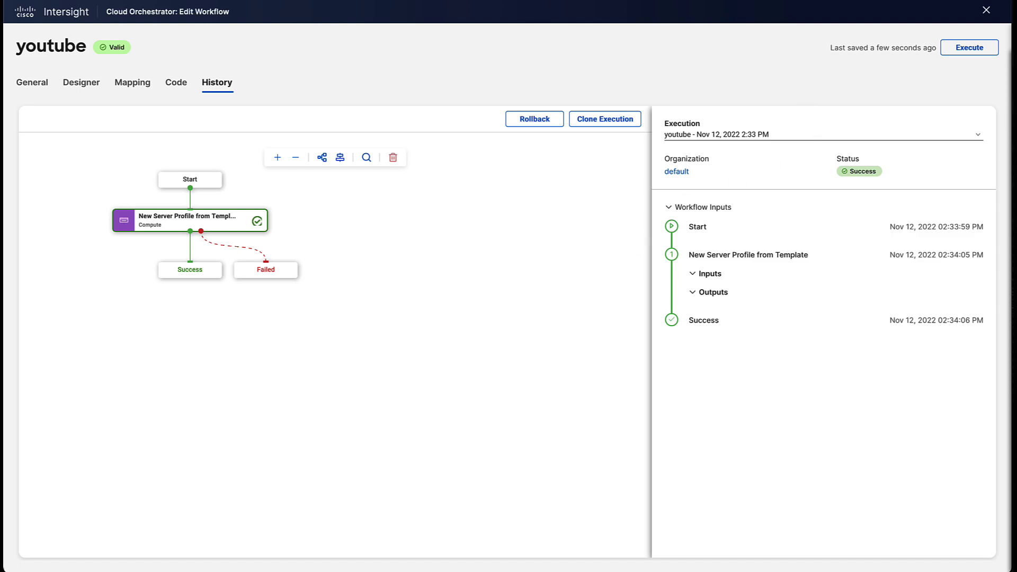
Roll back the execution's New Server Profile from Template task and confirm the rollback.
click(558, 123)
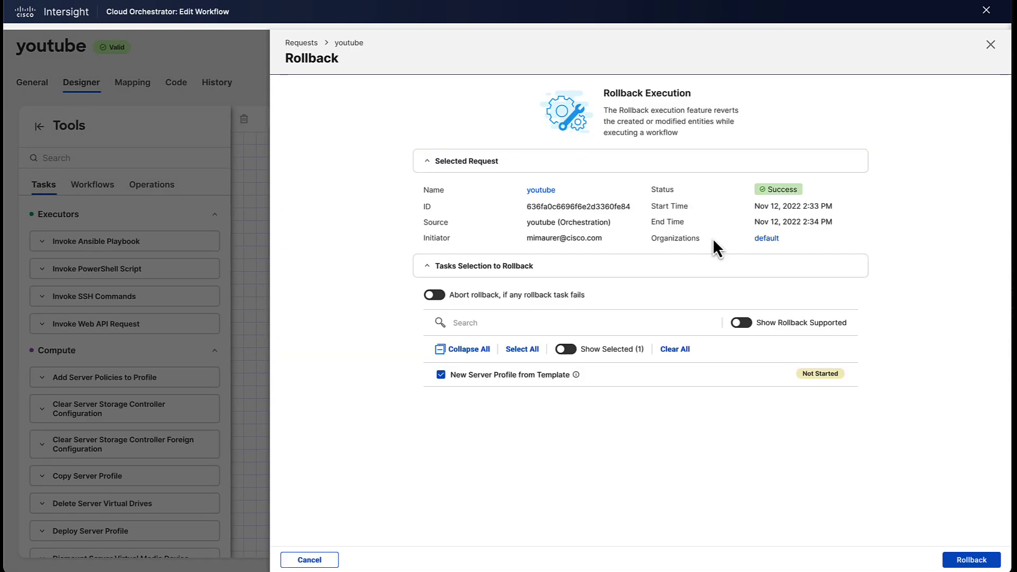
click(948, 564)
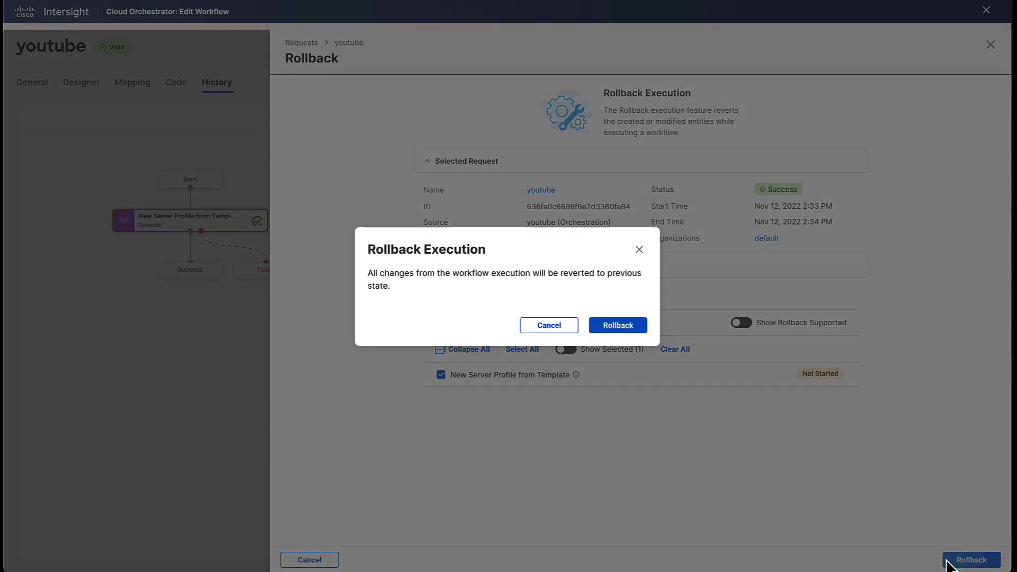
click(628, 325)
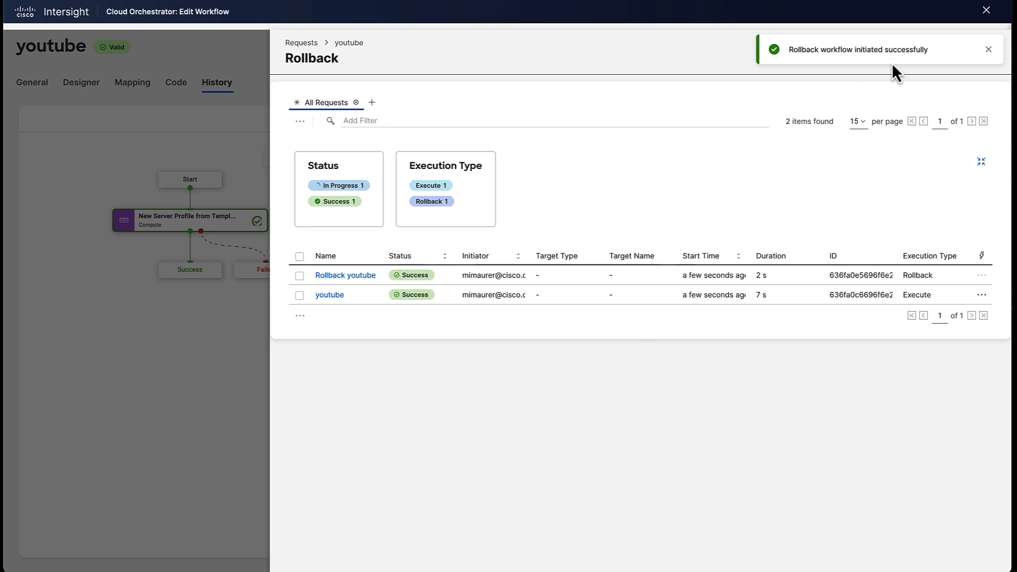
click(989, 50)
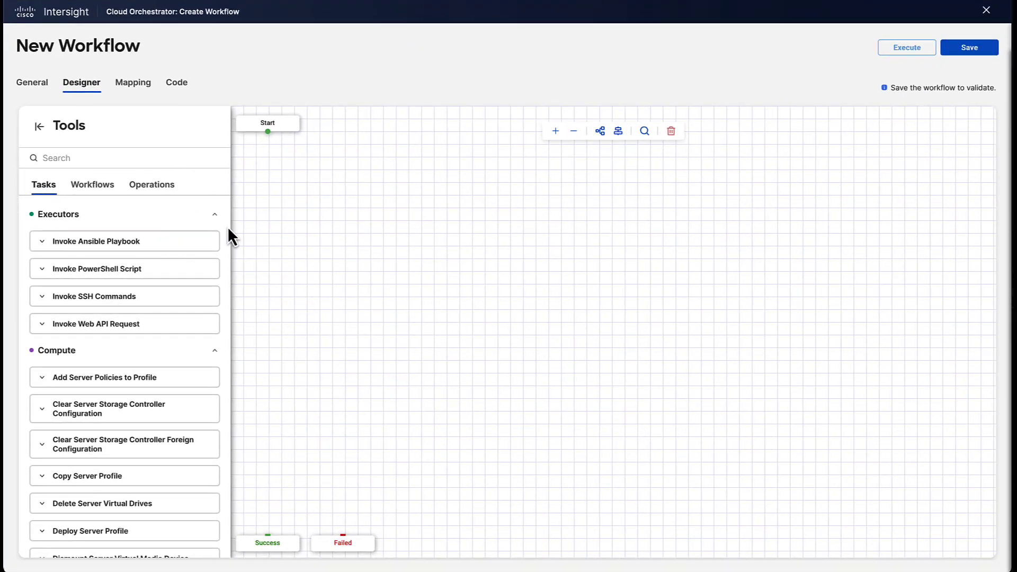
Chain Invoke Ansible Playbook, Invoke Web API Request and Invoke SSH Commands from Start, auto-aligned.
drag(216, 236, 389, 227)
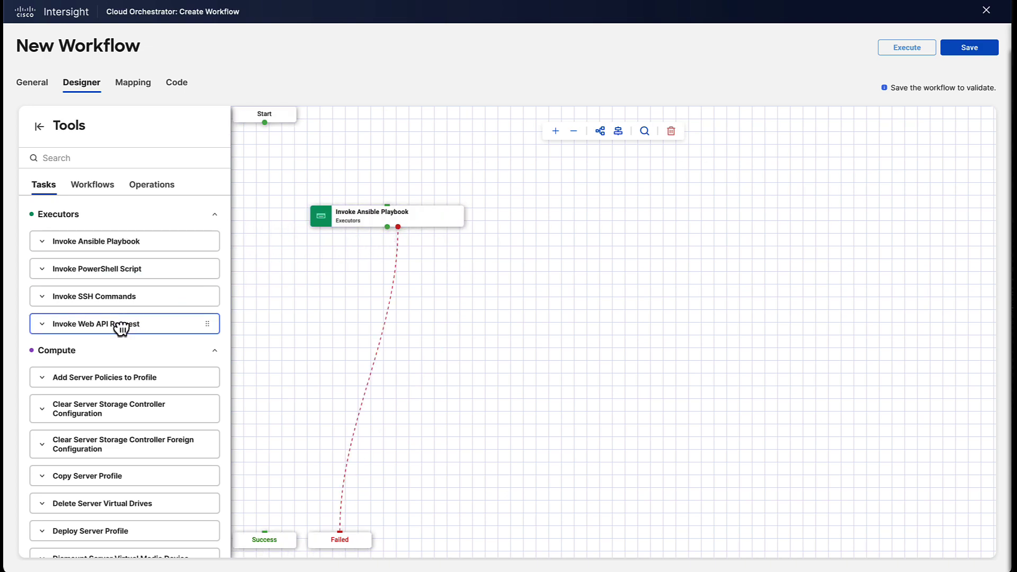
drag(157, 325, 396, 302)
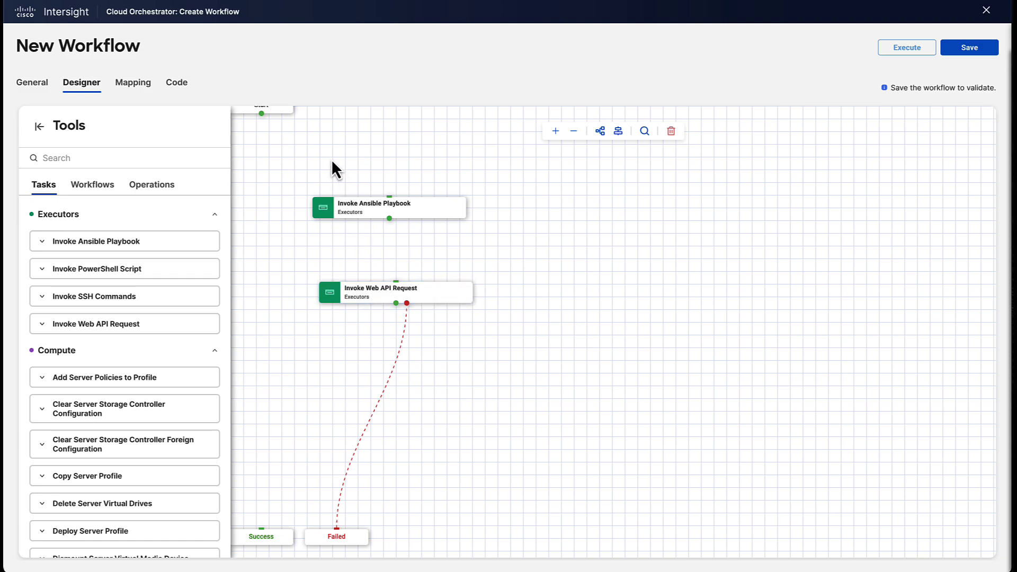
drag(261, 113, 261, 528)
click(600, 132)
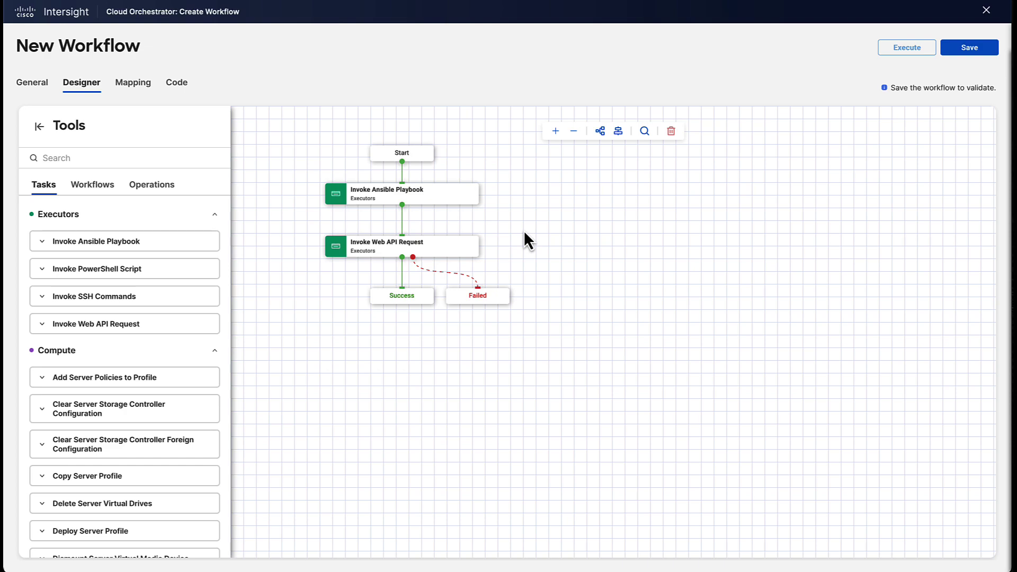
drag(104, 295, 403, 272)
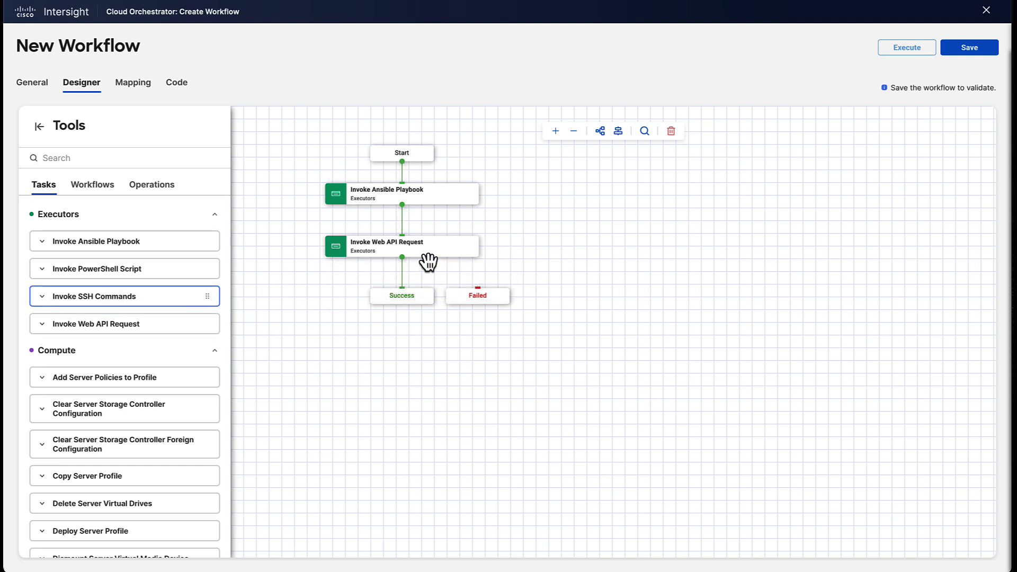
click(601, 132)
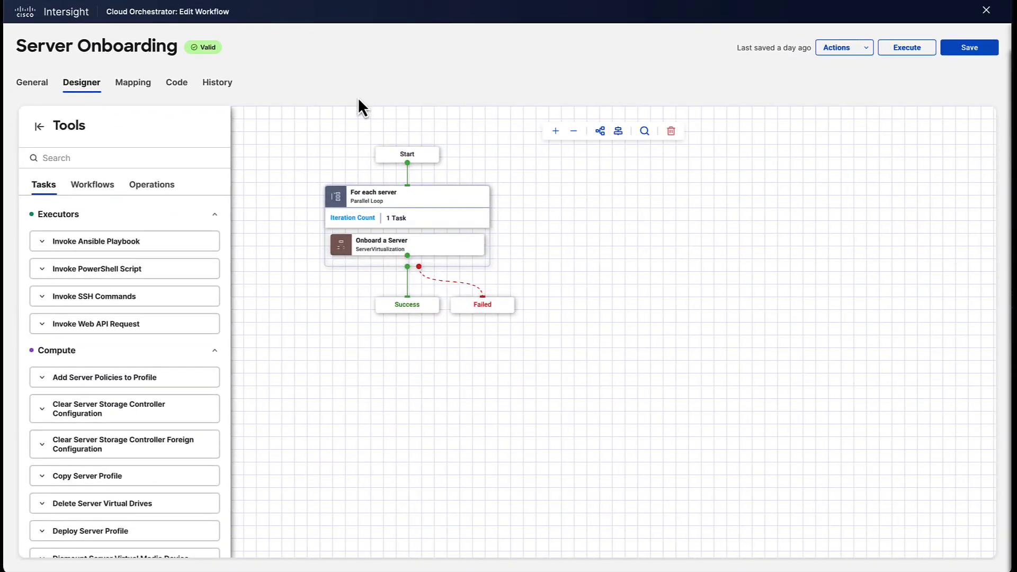
Check the Operations list, then open the Onboard a Server sub-workflow from the loop.
click(156, 187)
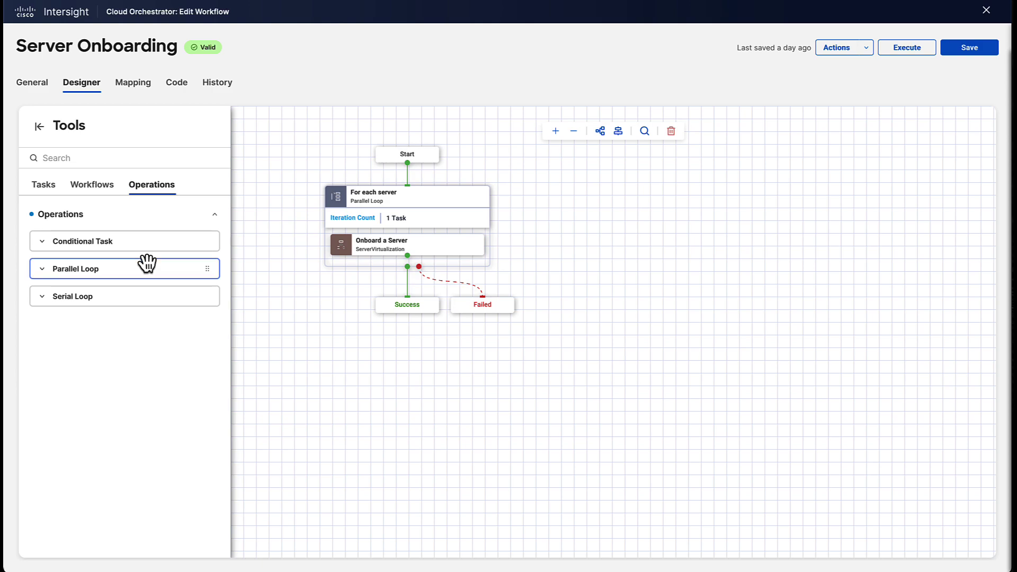
click(43, 184)
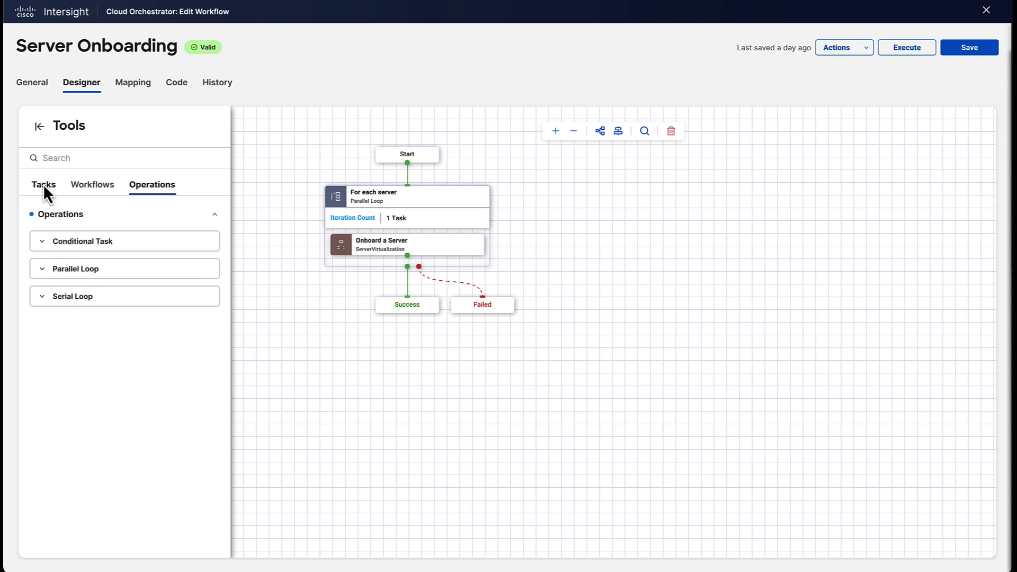
click(402, 248)
click(869, 388)
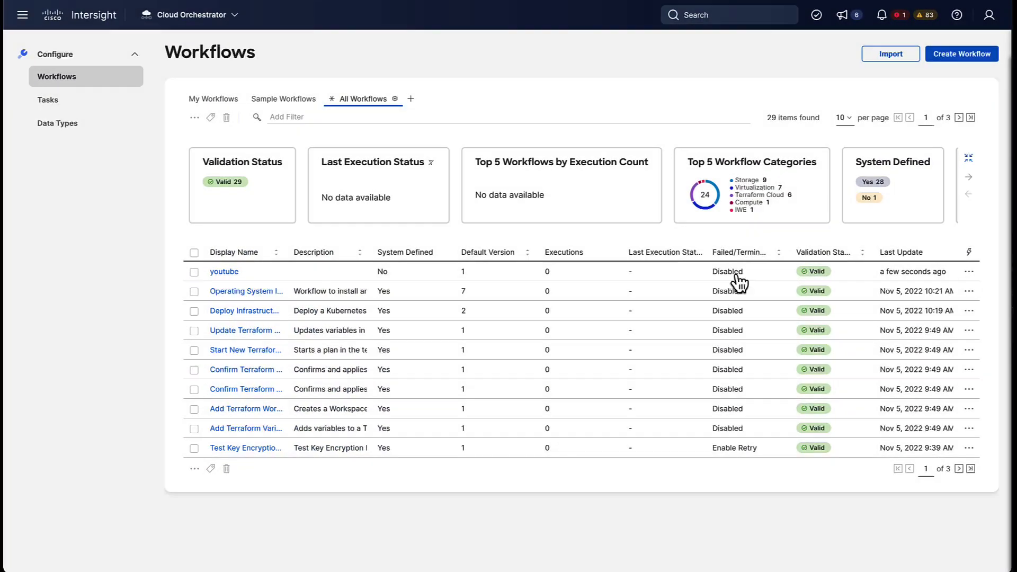
Export the youtube workflow as Export_Workflow_youtube, then start a workflow import and browse for a file.
click(969, 272)
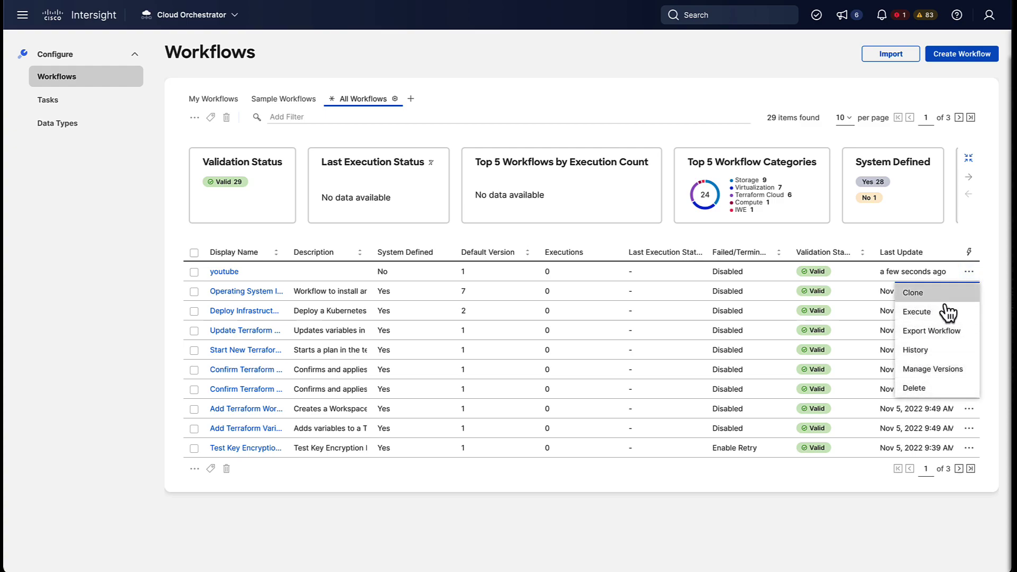
click(931, 331)
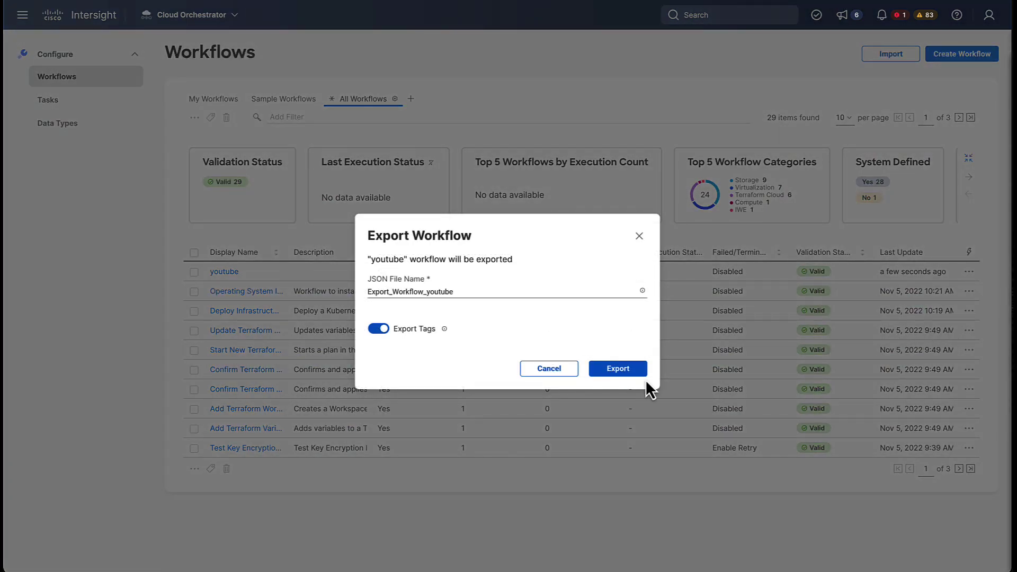
click(637, 366)
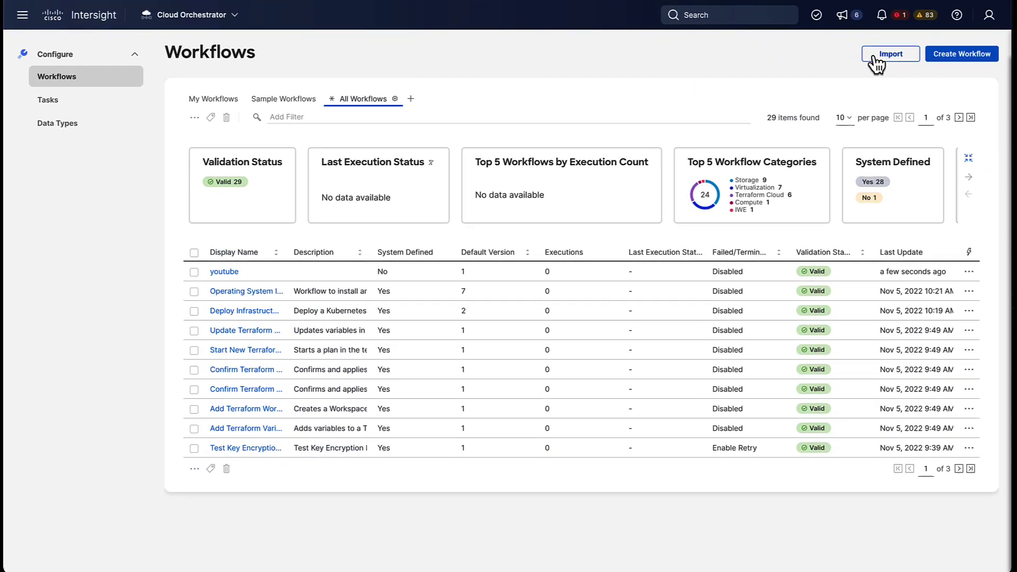
click(873, 56)
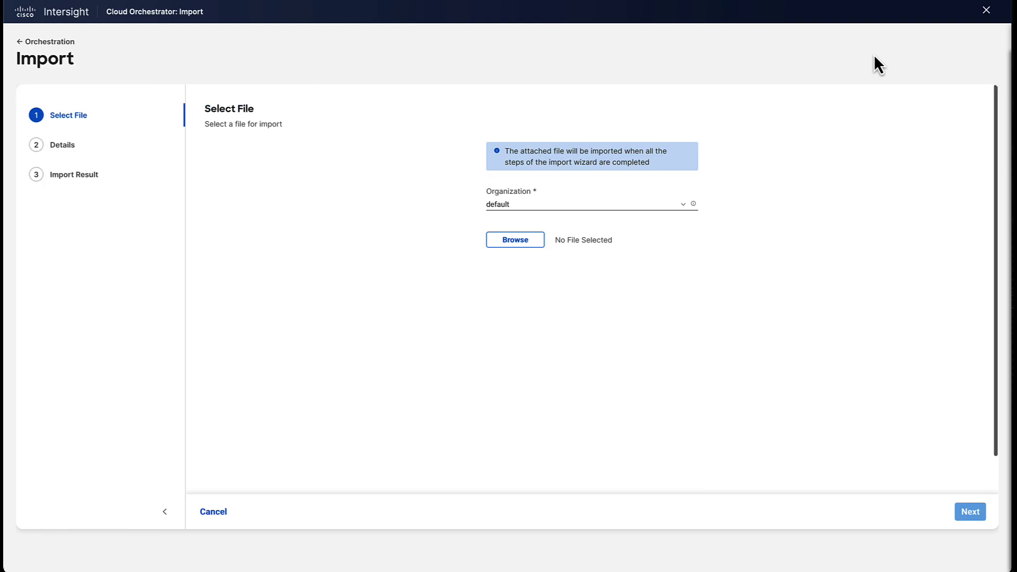
click(530, 244)
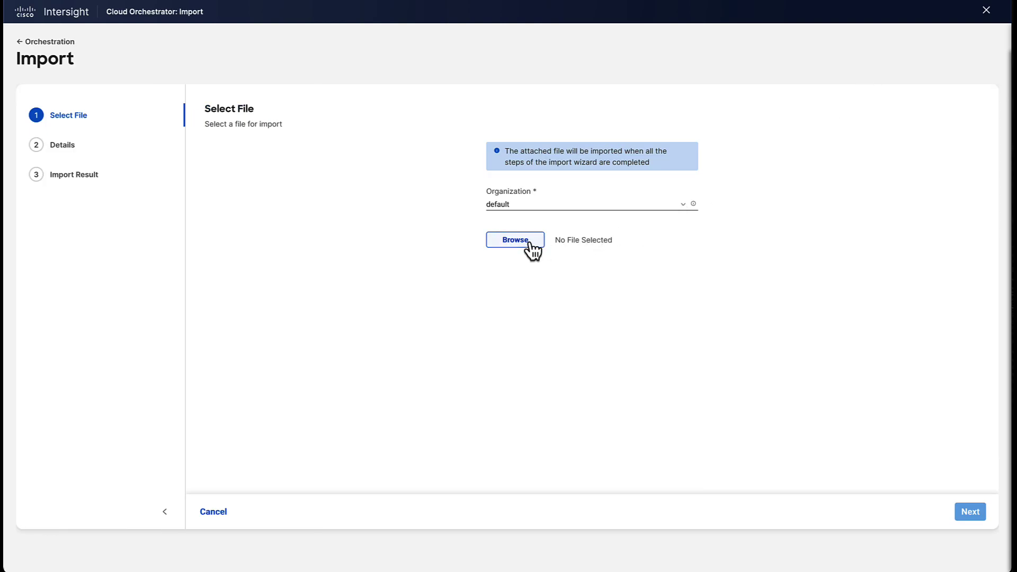